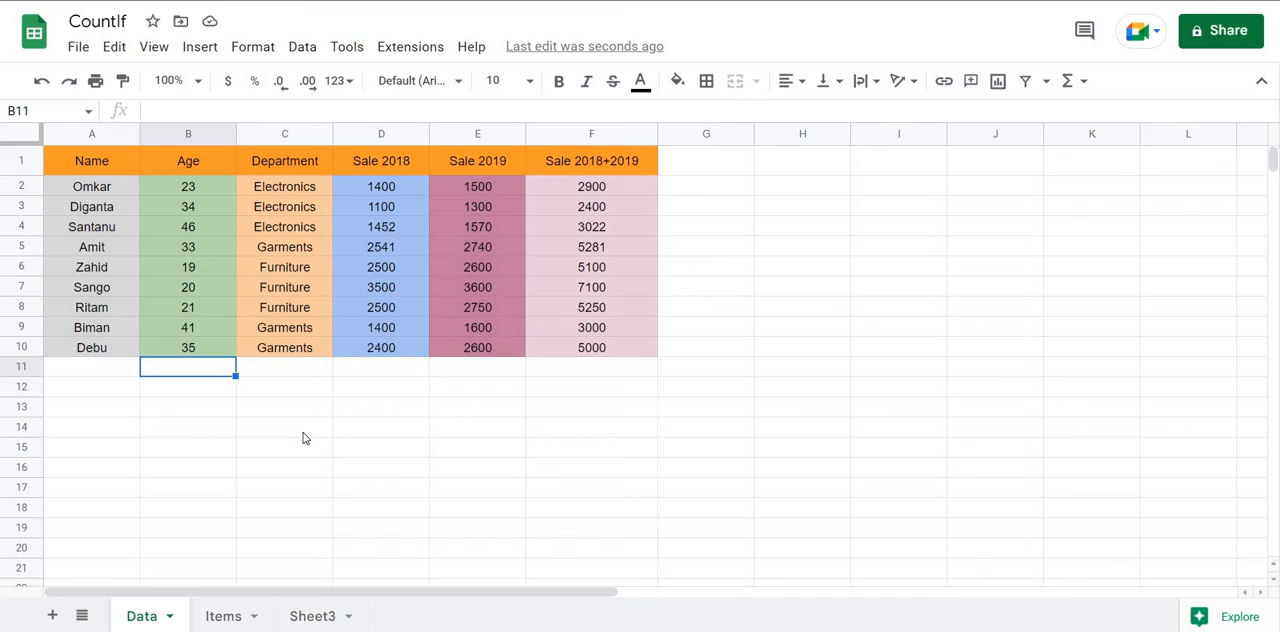
Check the summary statistics of the Department entries in C2:C10 and the Age values in B2:B10.
{"action": "left_click", "coordinate": [284, 374]}
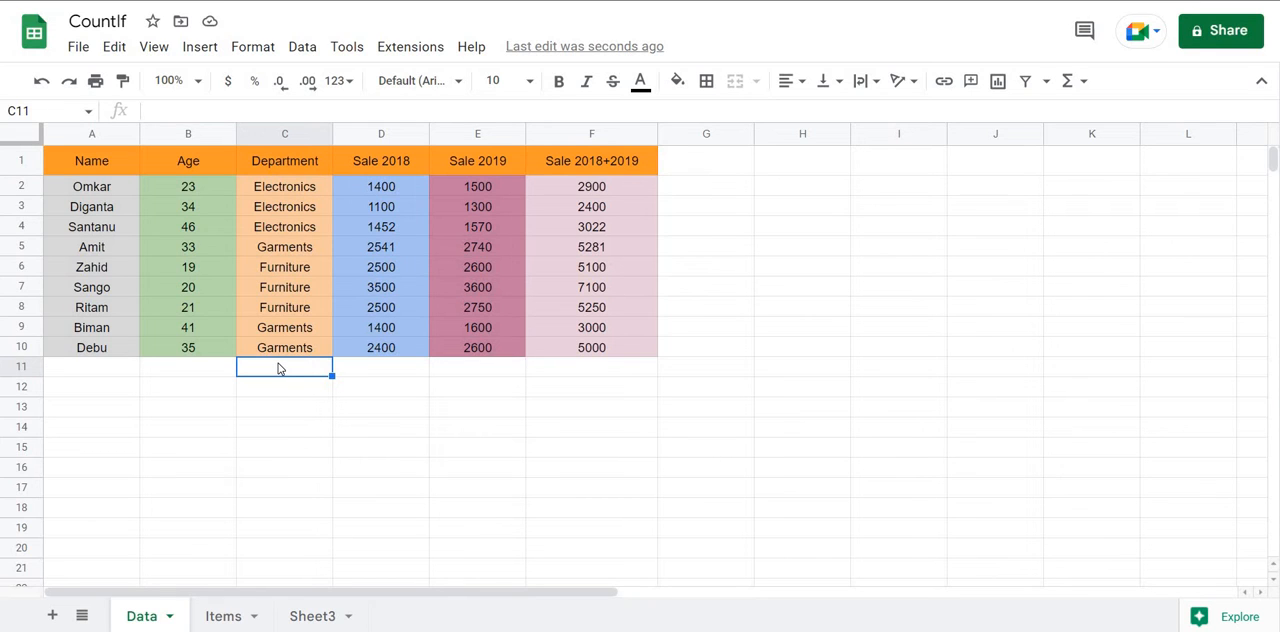
{"action": "left_click", "coordinate": [374, 389]}
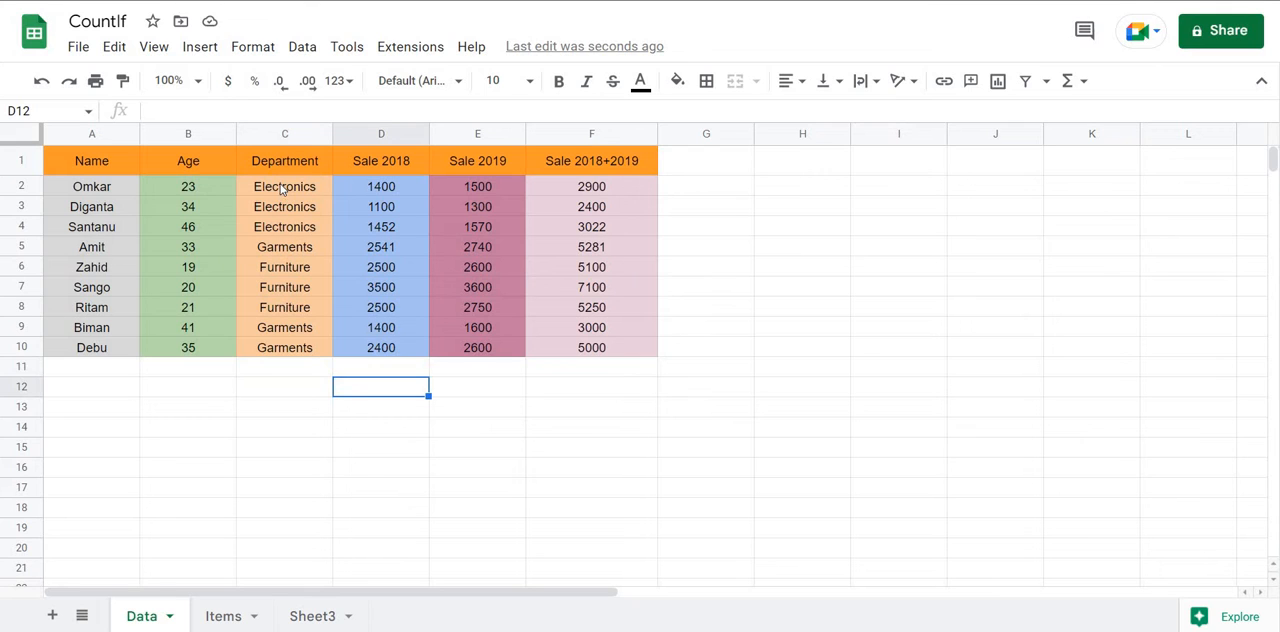
{"action": "left_click_drag", "start_coordinate": [282, 189], "coordinate": [282, 360]}
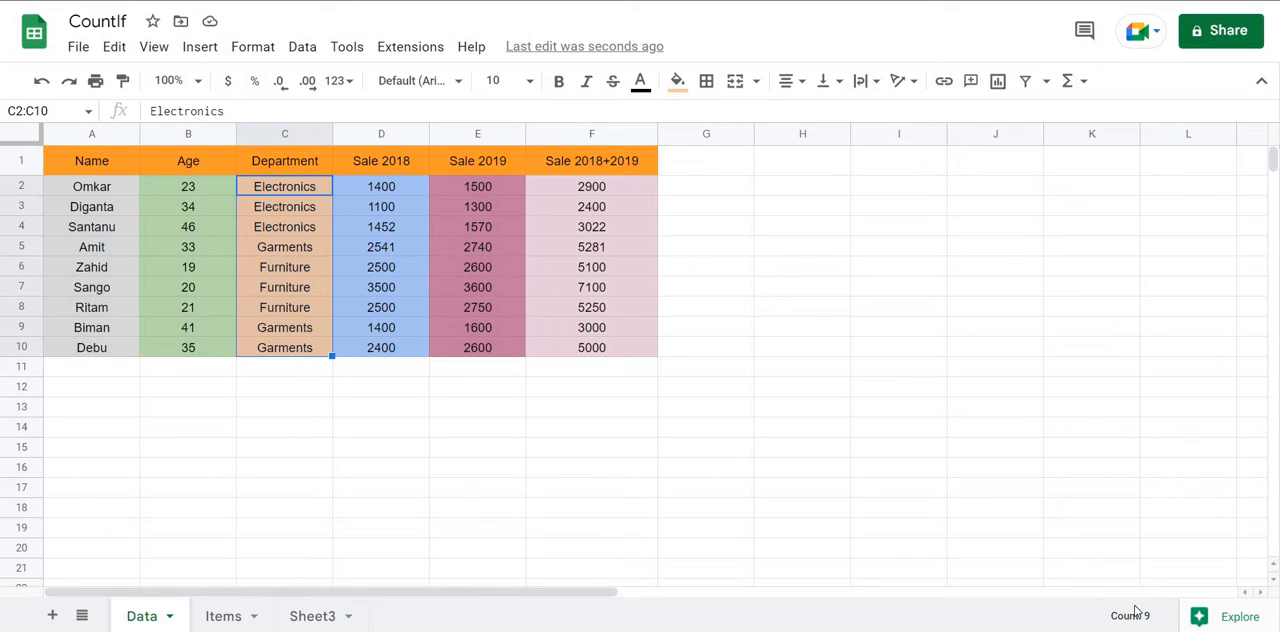
{"action": "left_click", "coordinate": [363, 434]}
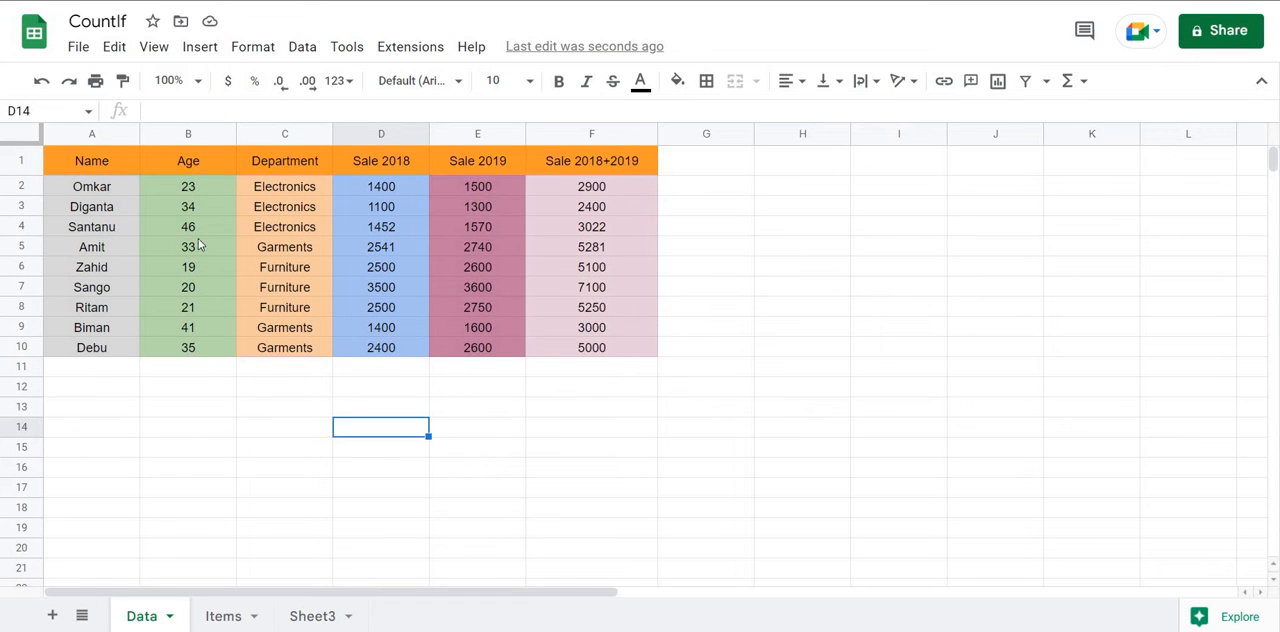
{"action": "left_click_drag", "start_coordinate": [198, 190], "coordinate": [190, 355]}
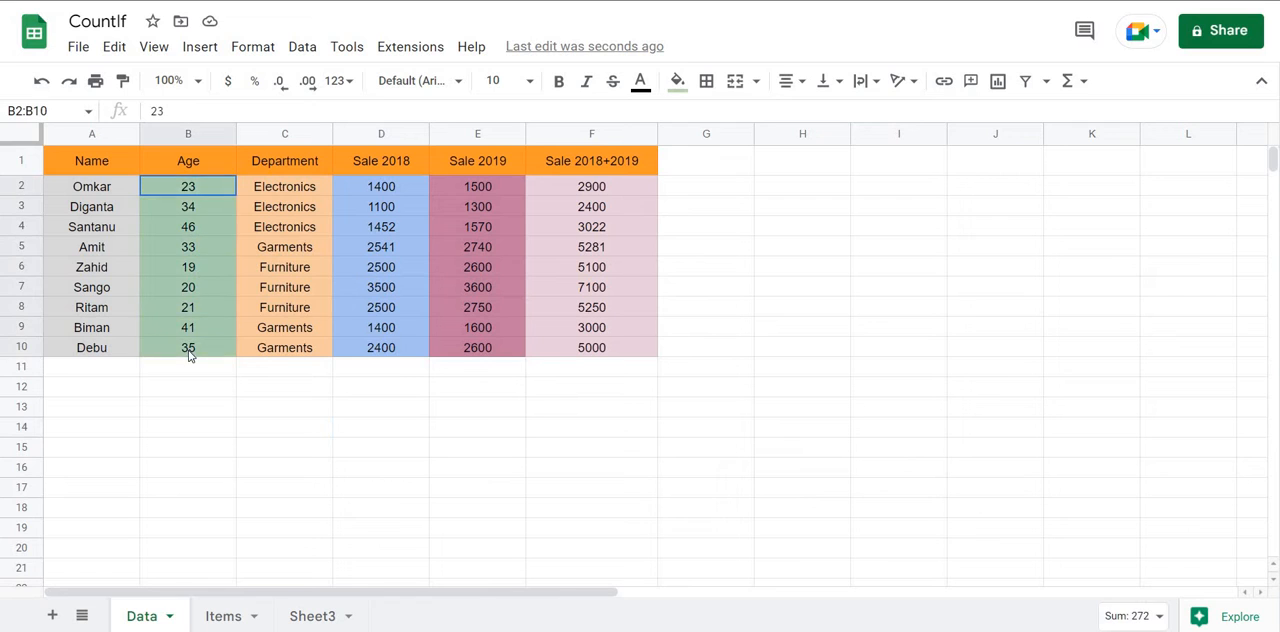
{"action": "left_click", "coordinate": [1138, 618]}
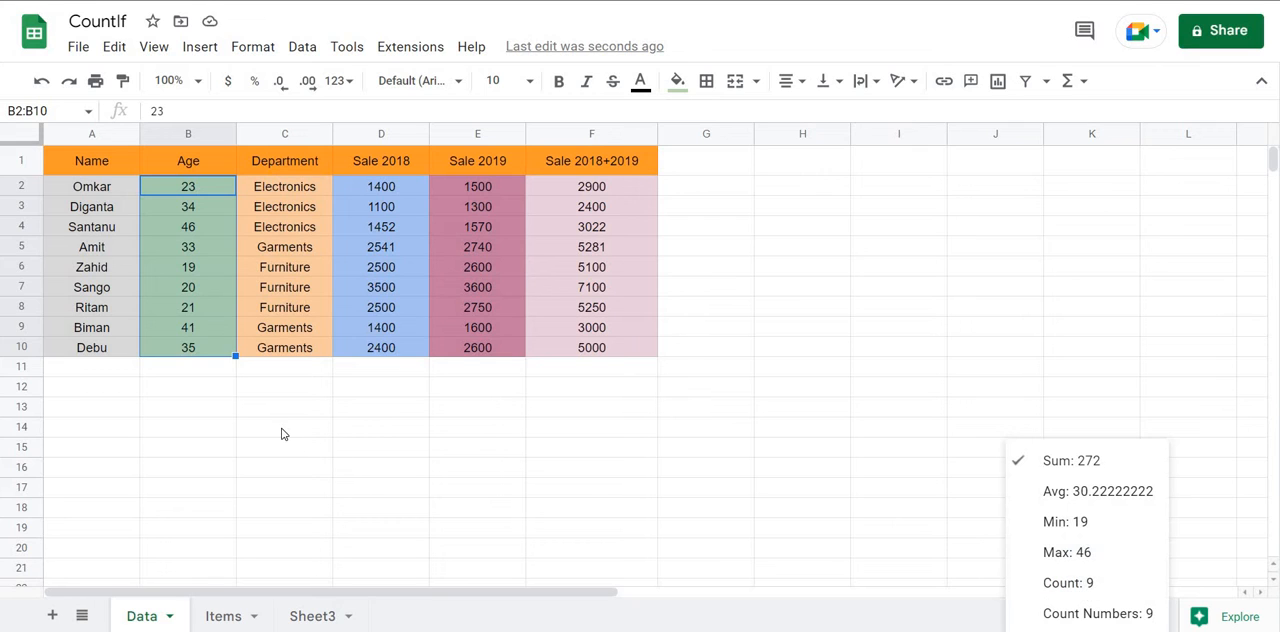
Count the numeric ages in B2:B10 with a COUNT formula in cell B11.
{"action": "left_click", "coordinate": [196, 377]}
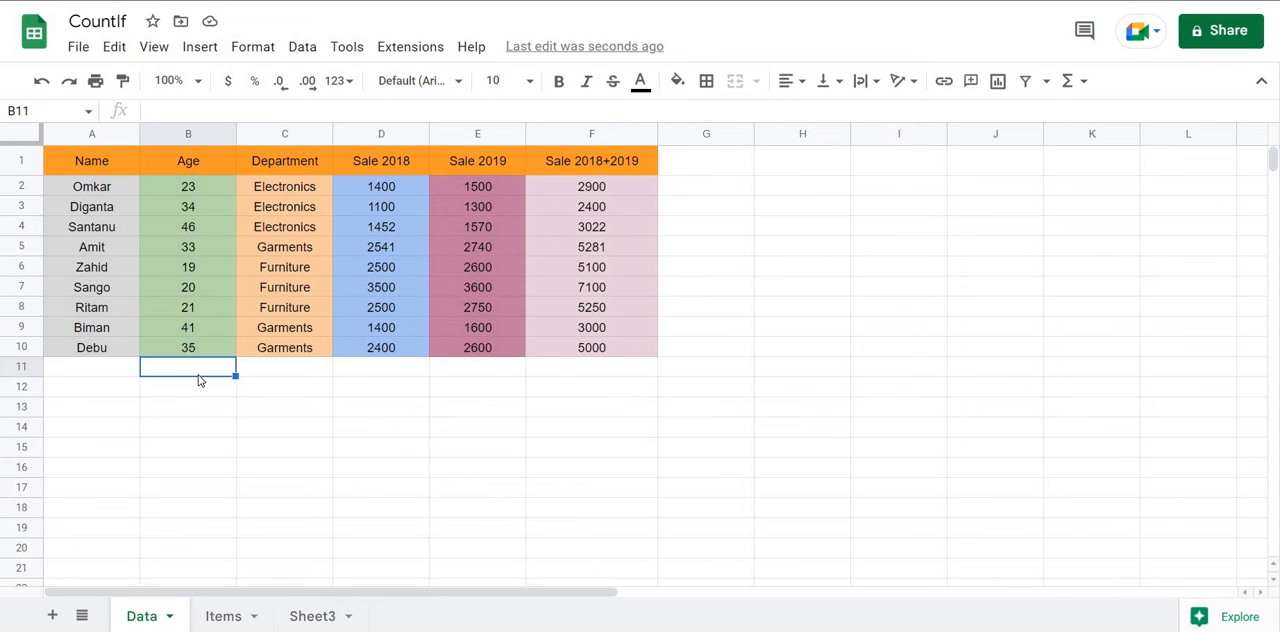
{"action": "type", "text": "=count"}
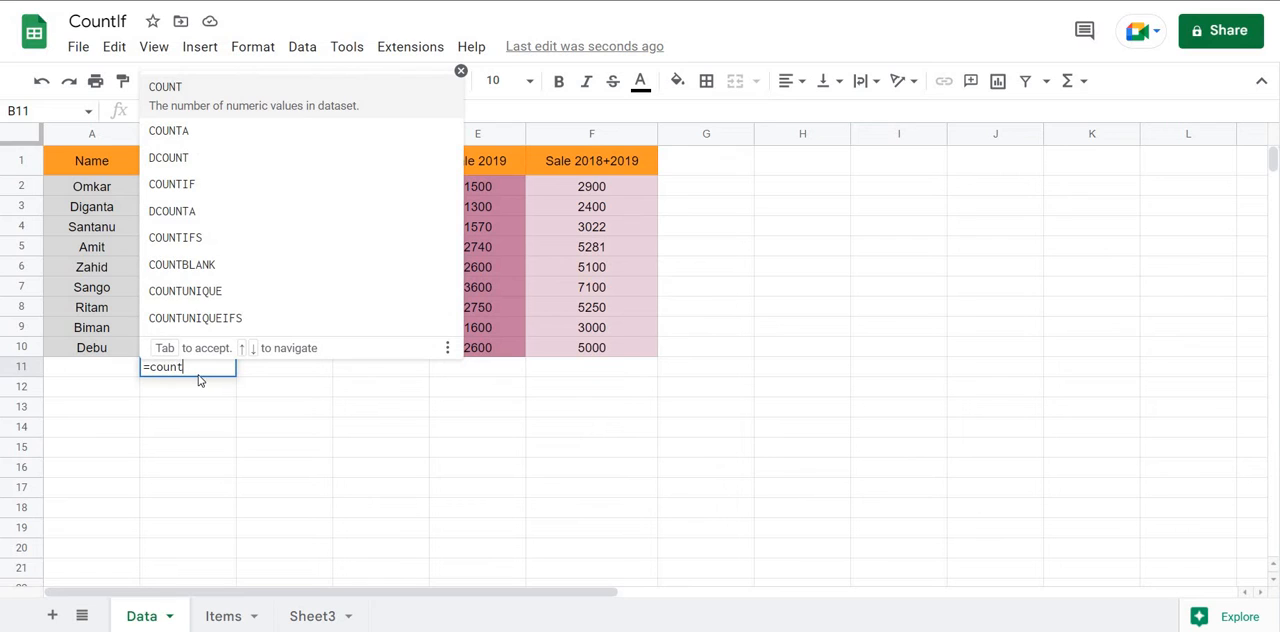
{"action": "type", "text": "("}
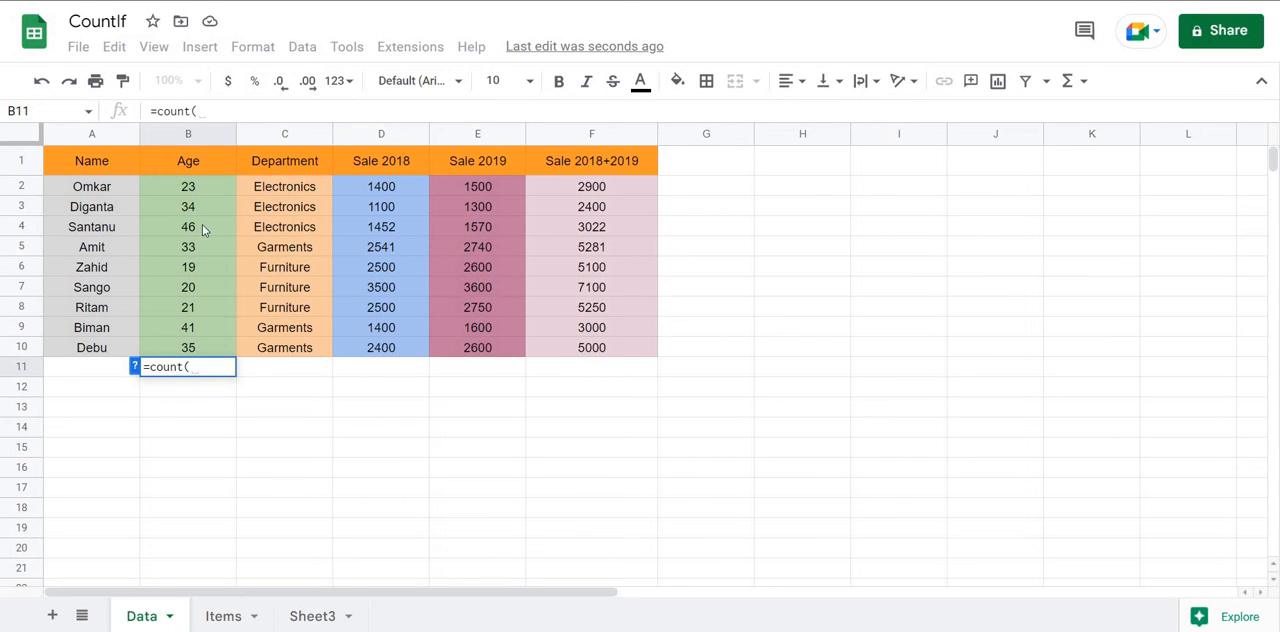
{"action": "left_click_drag", "start_coordinate": [196, 190], "coordinate": [189, 348]}
{"action": "type", "text": ")"}
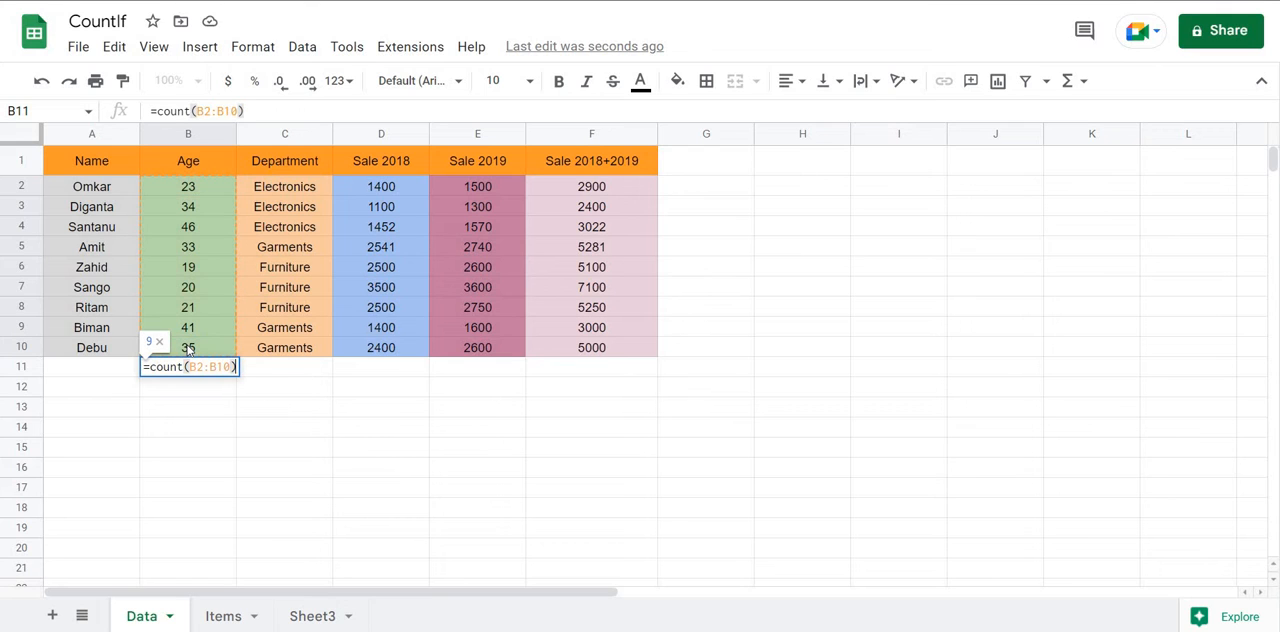
{"action": "key", "text": "Return"}
Clear the COUNT formula from cell B11 below the Age column.
{"action": "left_click", "coordinate": [200, 370]}
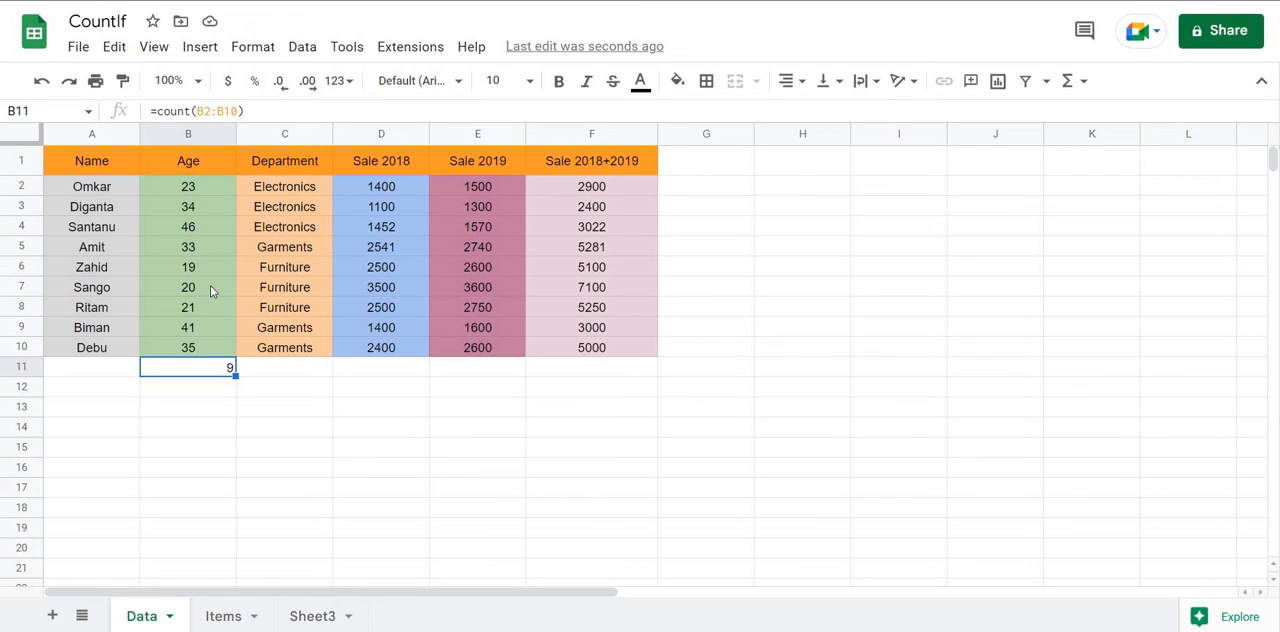
{"action": "key", "text": "Delete"}
{"action": "left_click", "coordinate": [263, 369]}
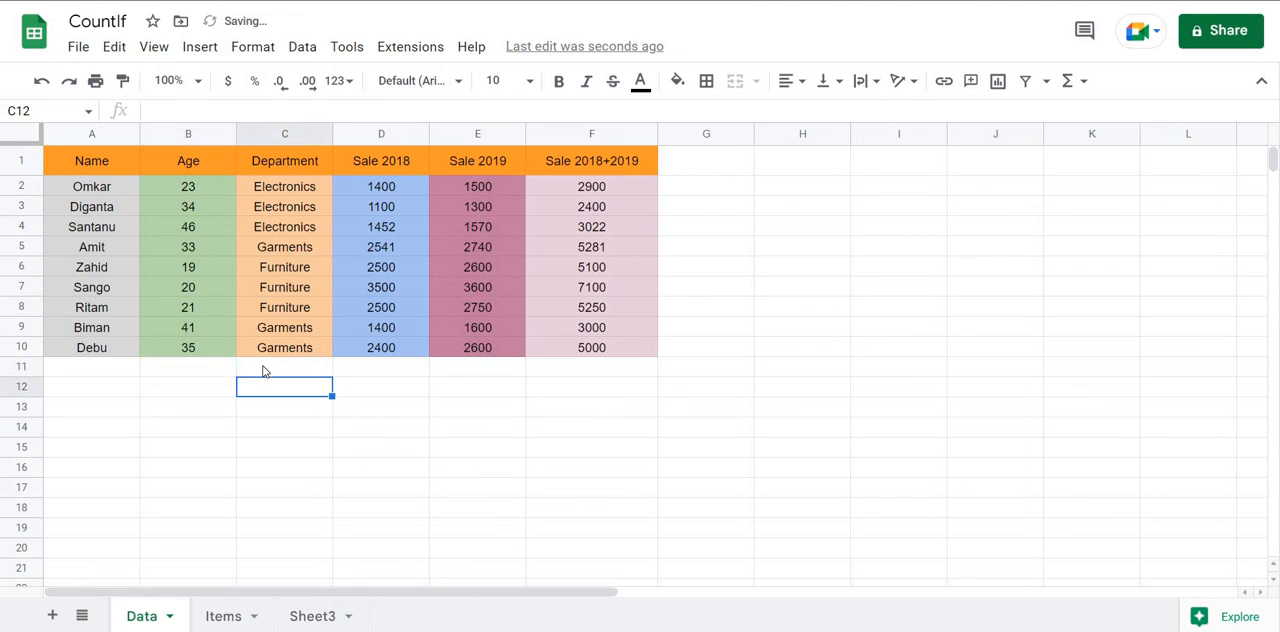
Enter a COUNTIF formula in cell B11 that counts the ages in B2:B10 meeting the criterion ">25".
{"action": "left_click", "coordinate": [207, 372]}
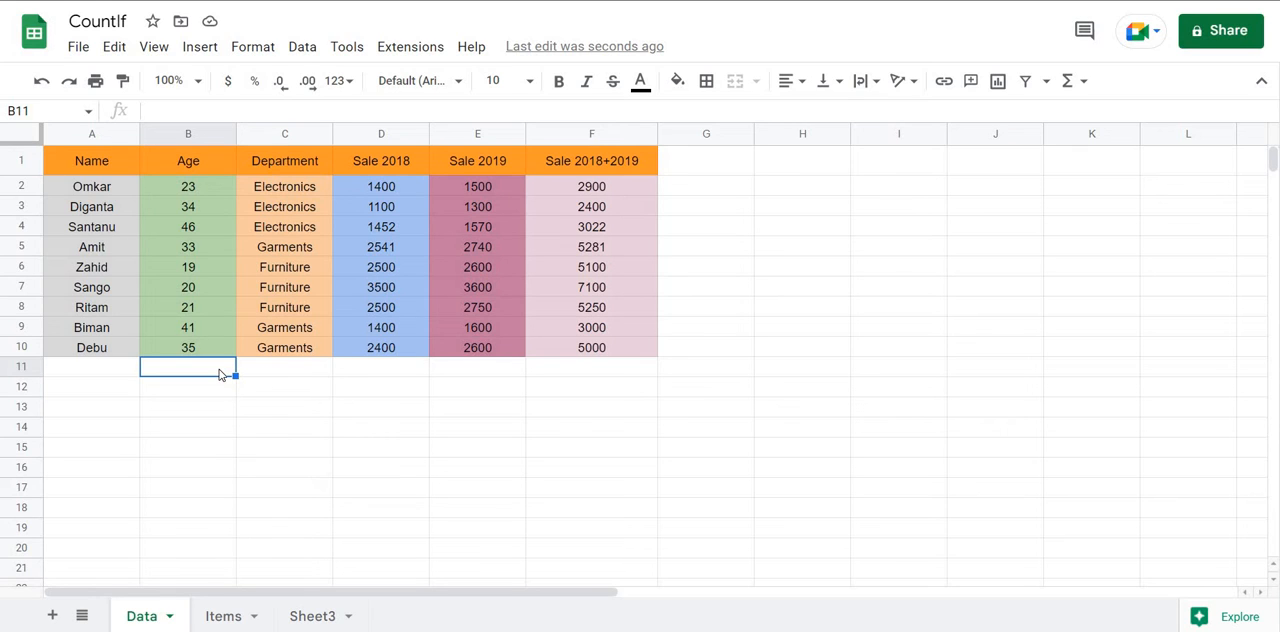
{"action": "type", "text": "="}
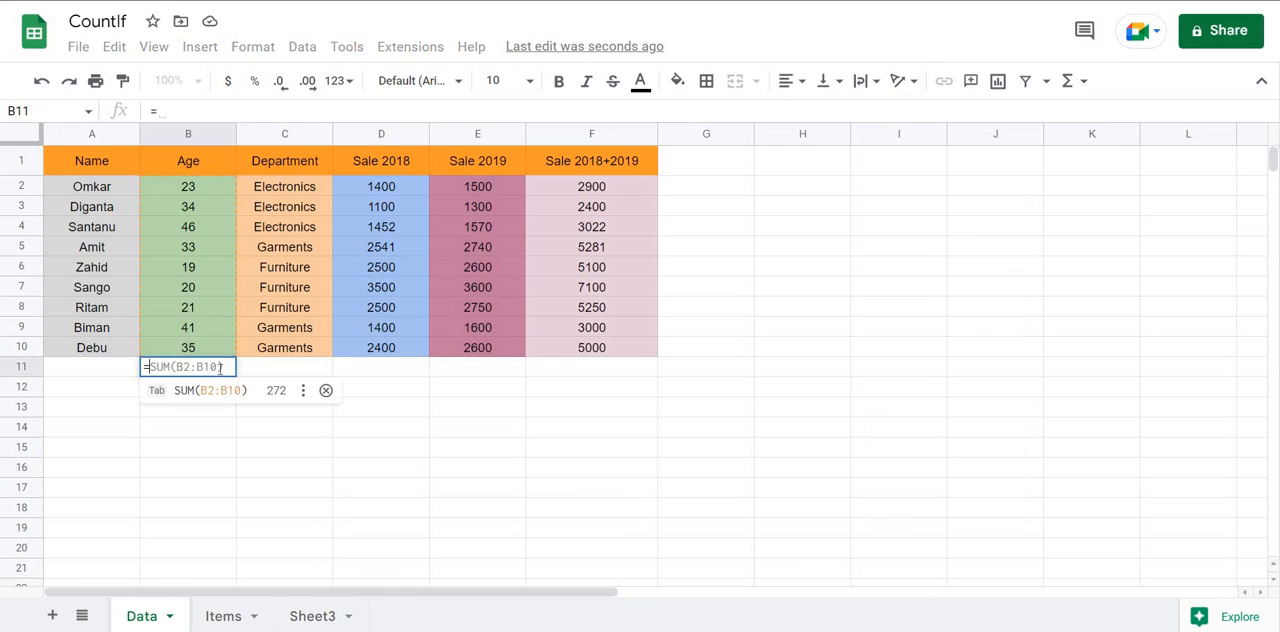
{"action": "type", "text": "count"}
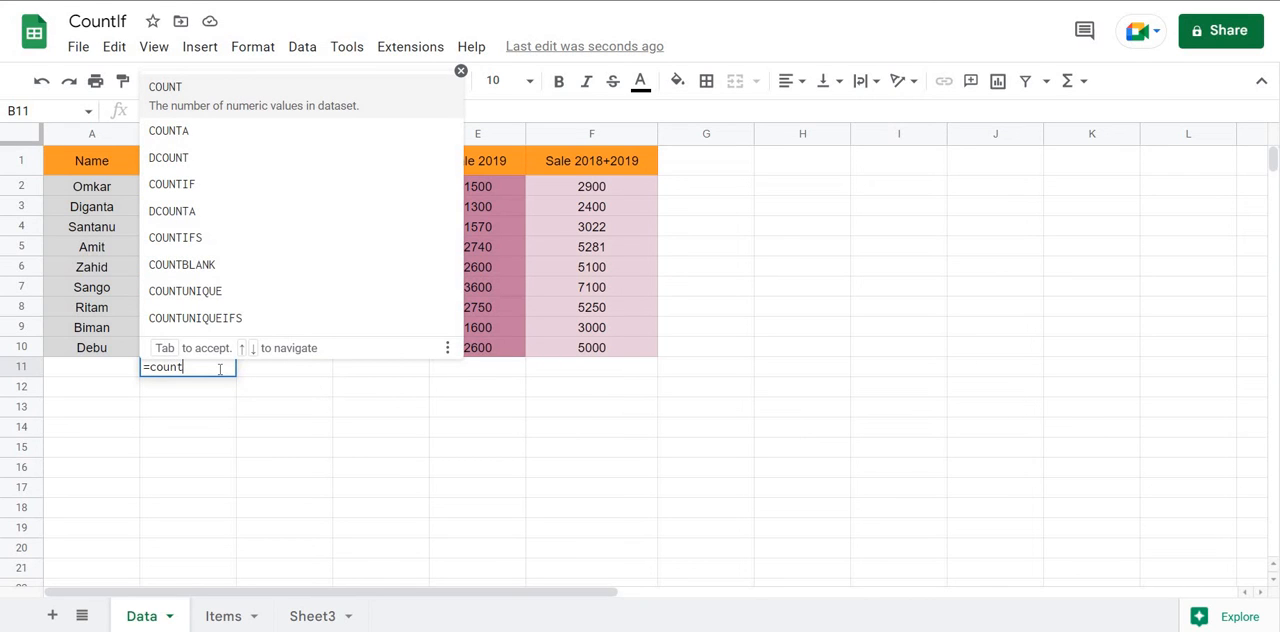
{"action": "type", "text": "if"}
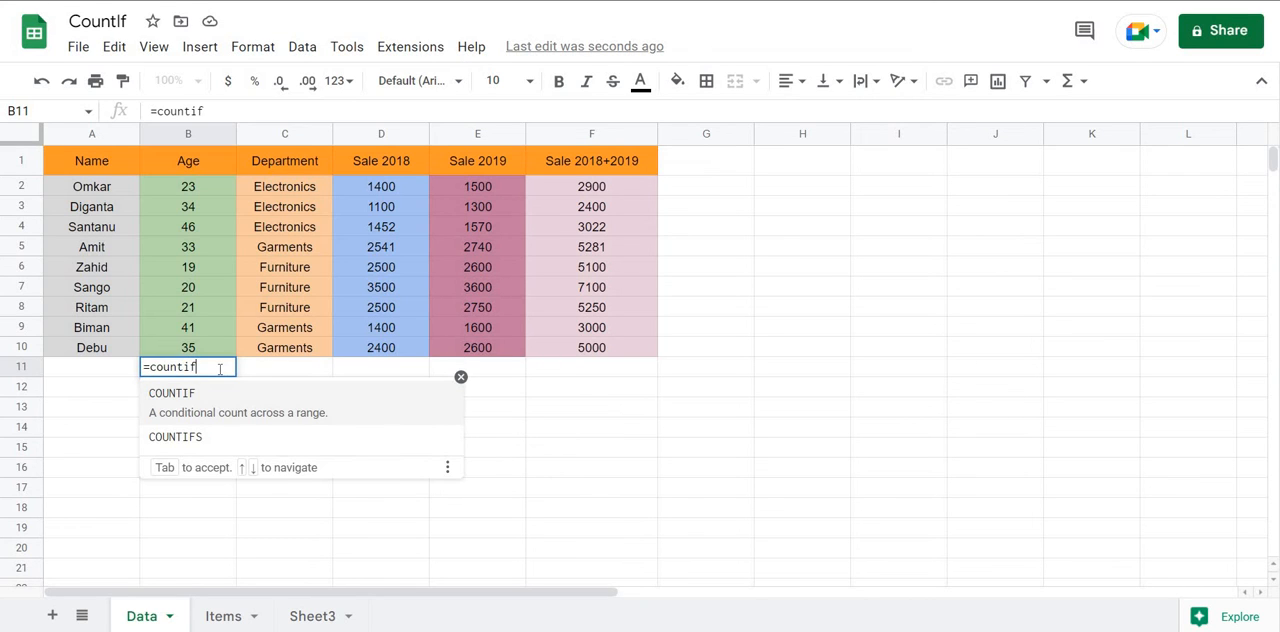
{"action": "type", "text": "("}
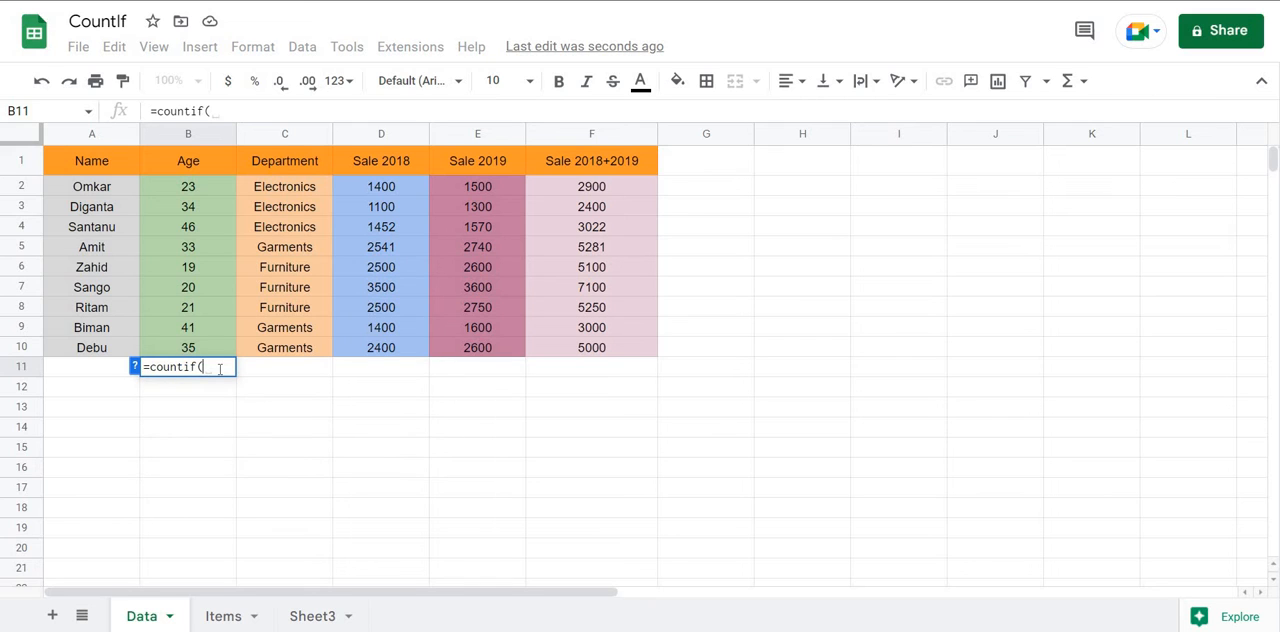
{"action": "left_click_drag", "start_coordinate": [198, 185], "coordinate": [198, 350]}
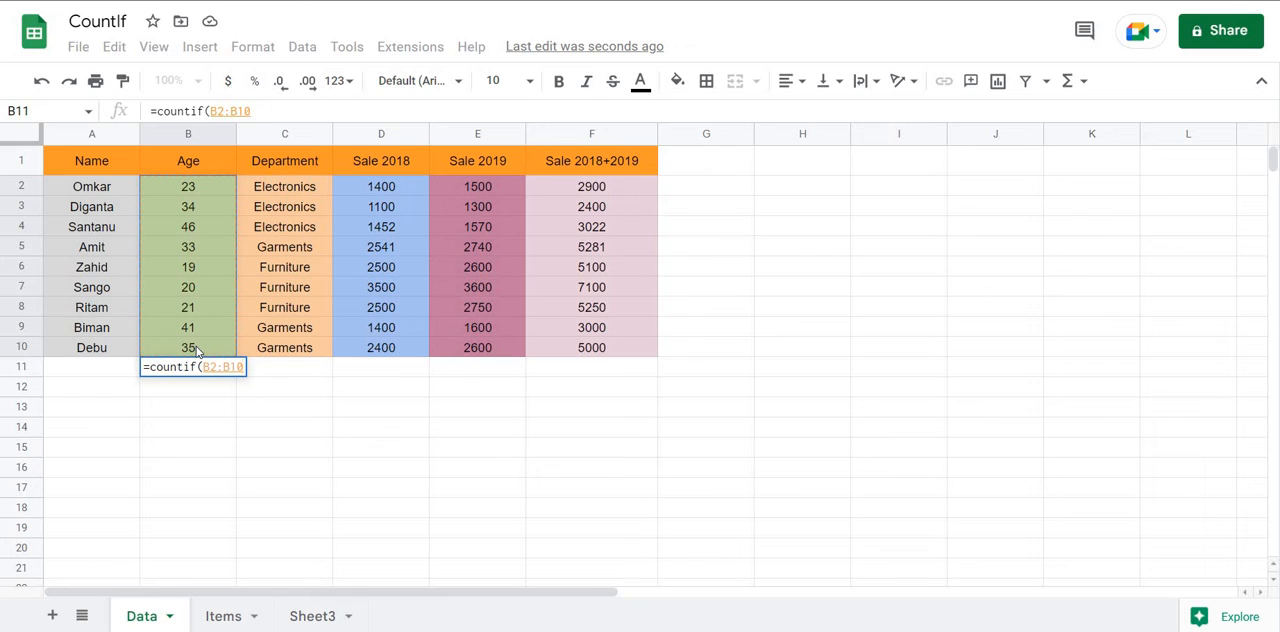
{"action": "type", "text": ",\""}
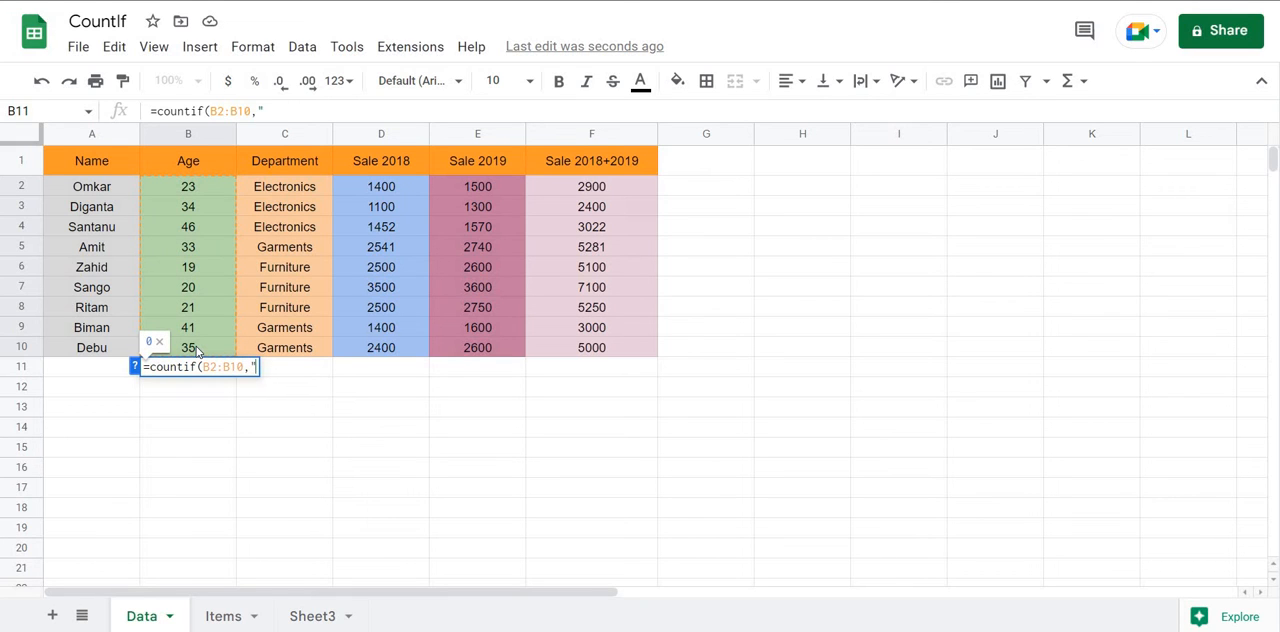
{"action": "type", "text": ">25\""}
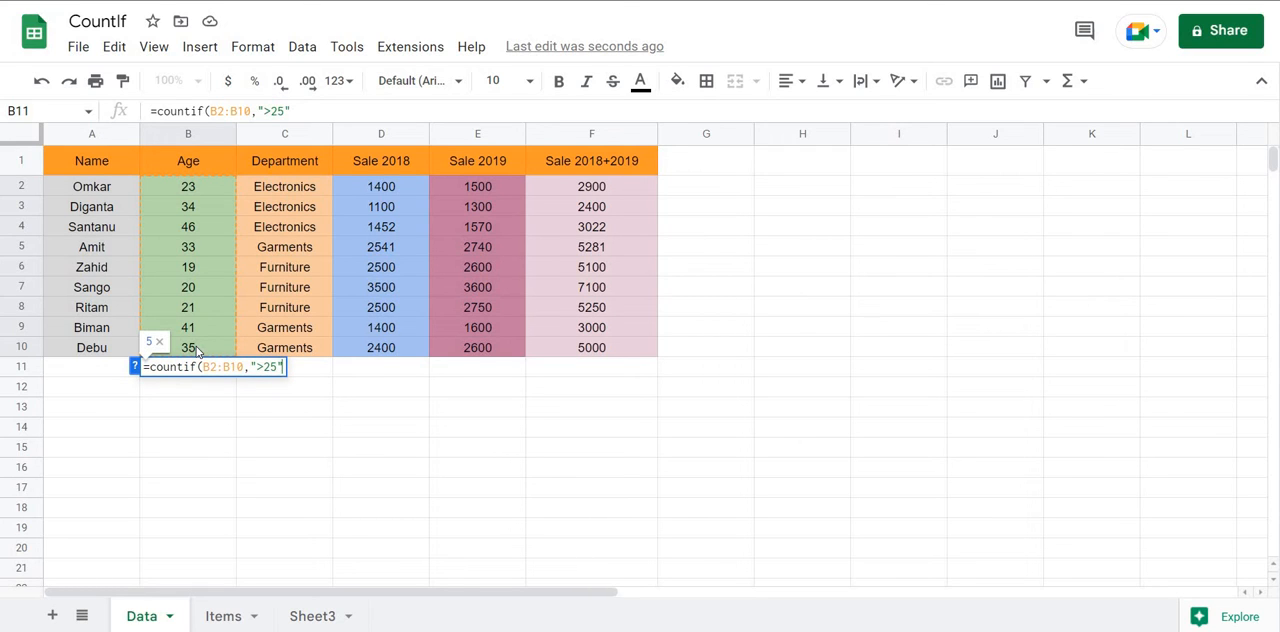
{"action": "type", "text": ")"}
{"action": "key", "text": "Return"}
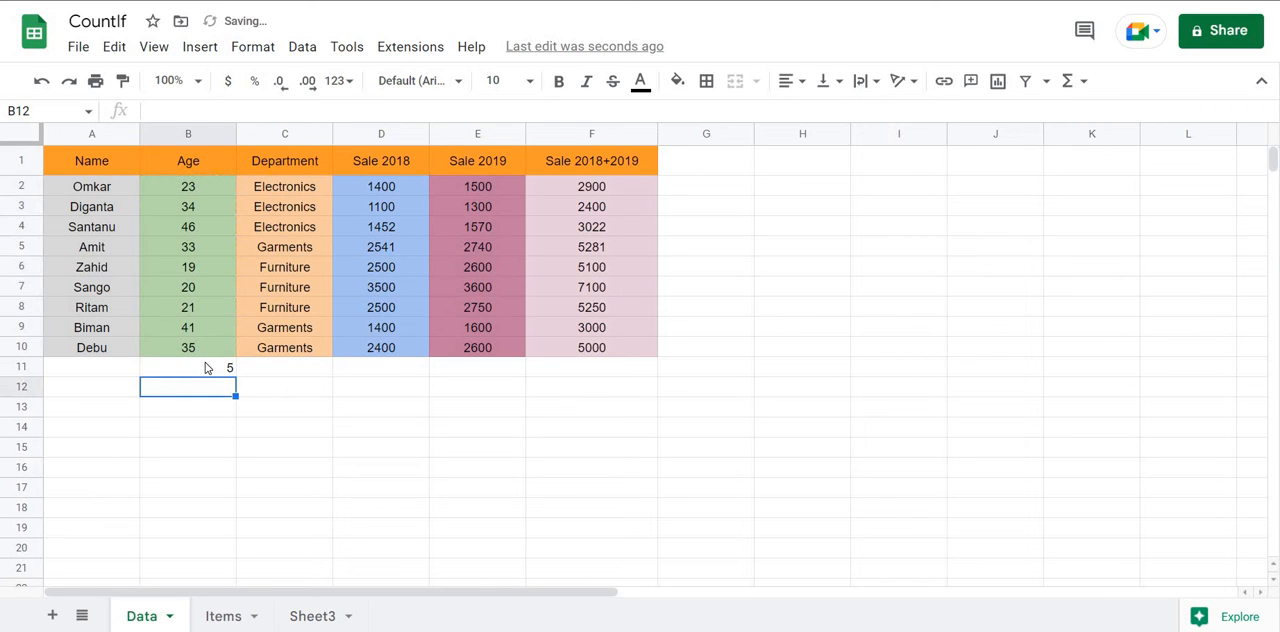
Review the COUNTIF formula in B11 and check it against the ages above 25 in the Age column.
{"action": "left_click", "coordinate": [208, 364]}
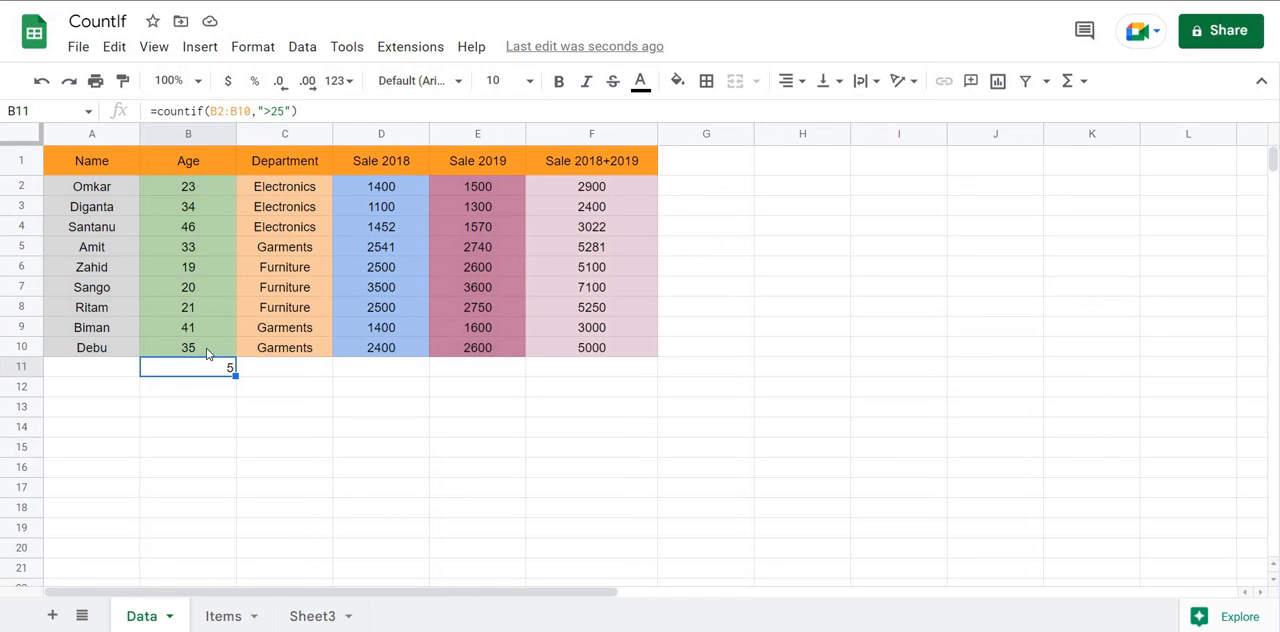
{"action": "left_click", "coordinate": [207, 350]}
{"action": "left_click", "coordinate": [206, 330]}
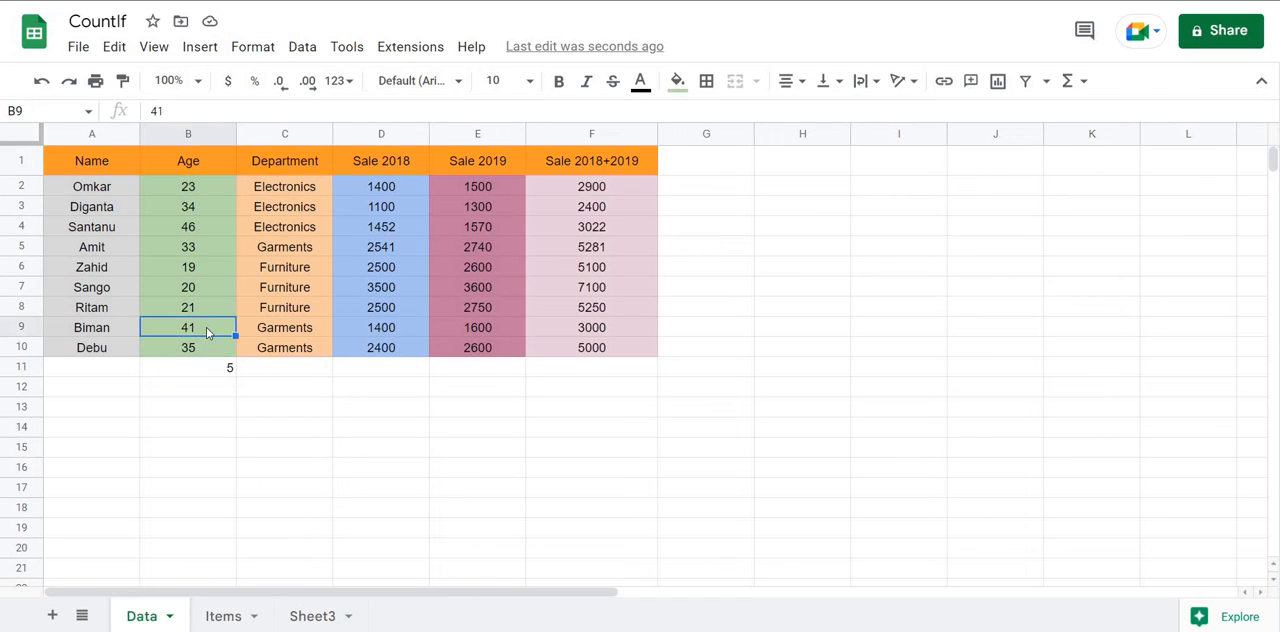
{"action": "left_click", "coordinate": [198, 245]}
{"action": "left_click", "coordinate": [200, 227]}
{"action": "left_click", "coordinate": [200, 207]}
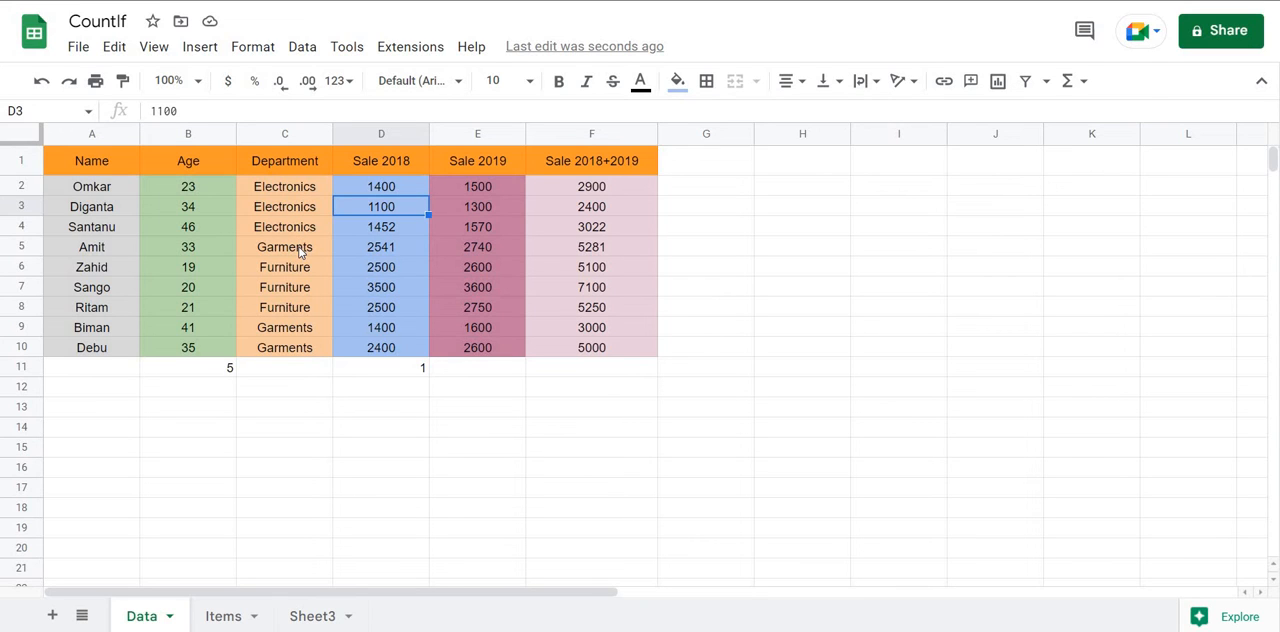
Enter a COUNTIF formula in cell C11 that counts the departments in C2:C10 meeting the criterion "=Garments".
{"action": "left_click", "coordinate": [290, 367]}
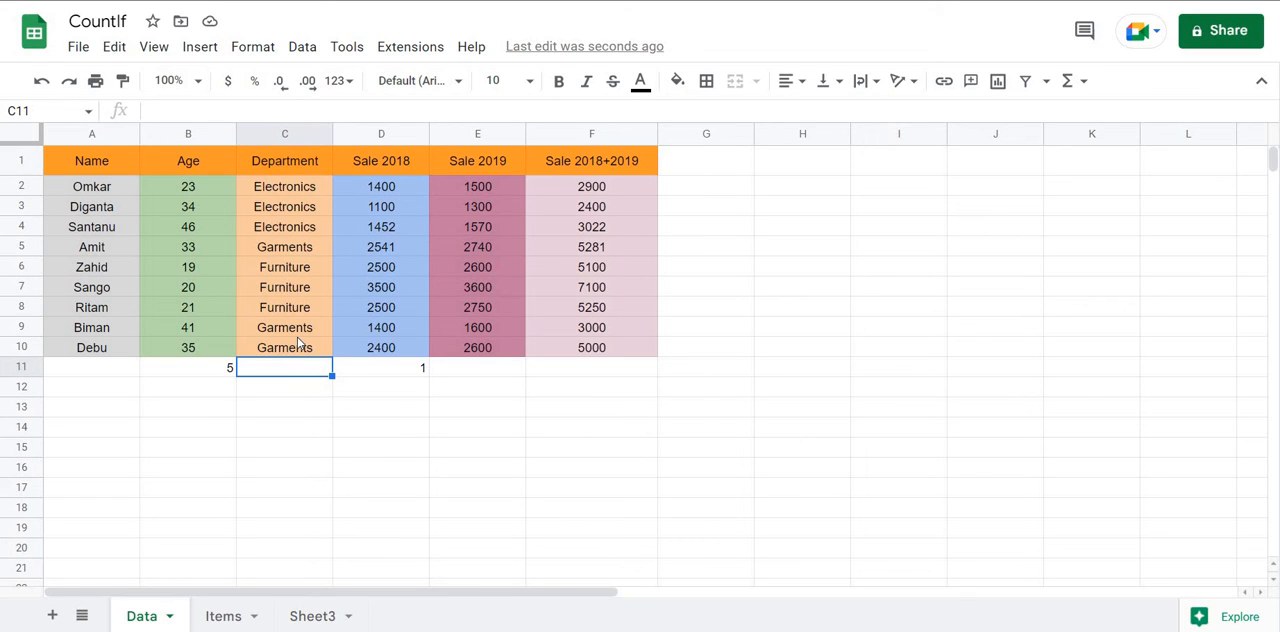
{"action": "type", "text": "="}
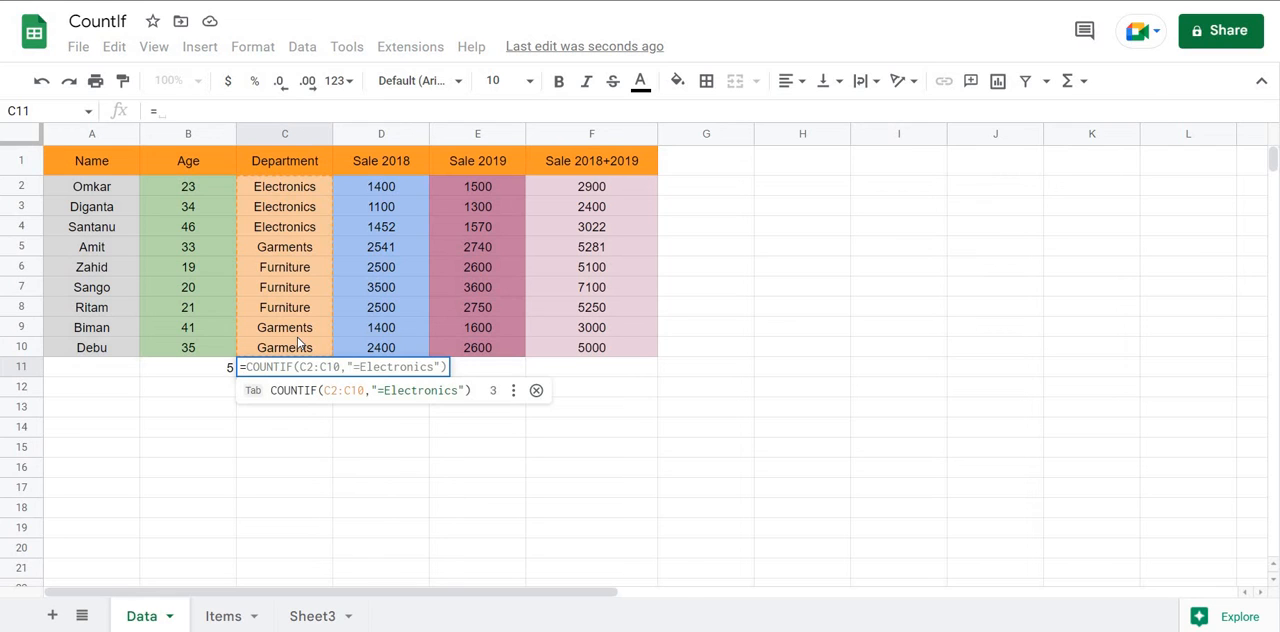
{"action": "type", "text": "countif"}
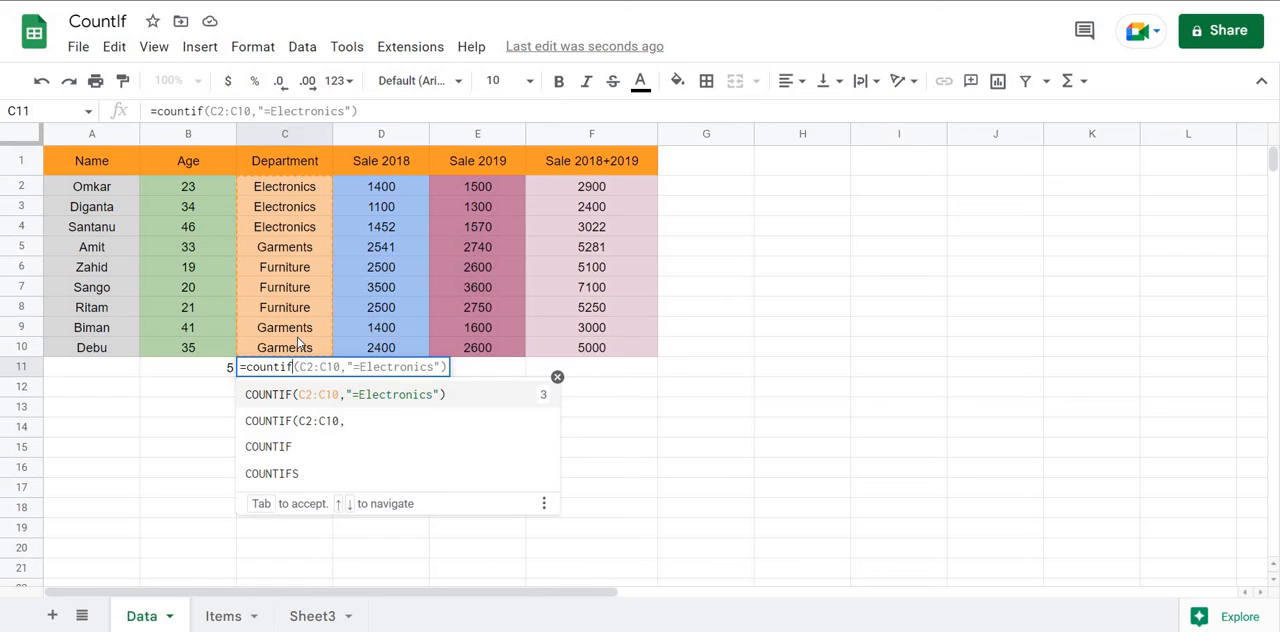
{"action": "type", "text": "("}
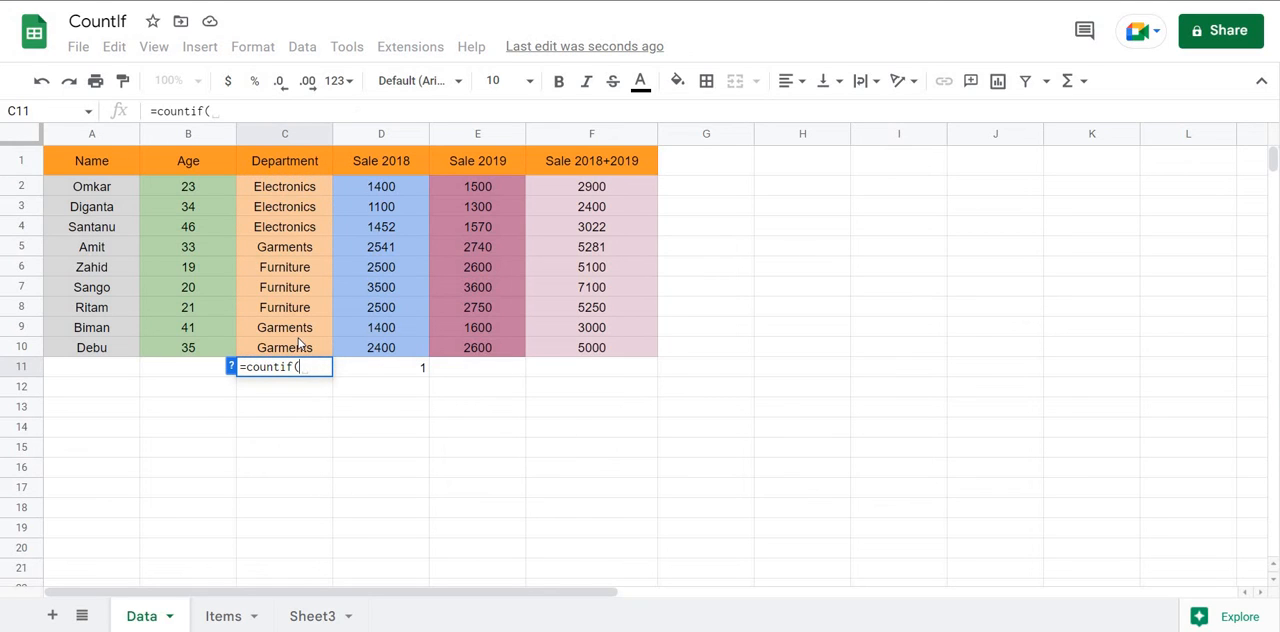
{"action": "left_click", "coordinate": [306, 192]}
{"action": "left_click_drag", "start_coordinate": [309, 264], "coordinate": [312, 350]}
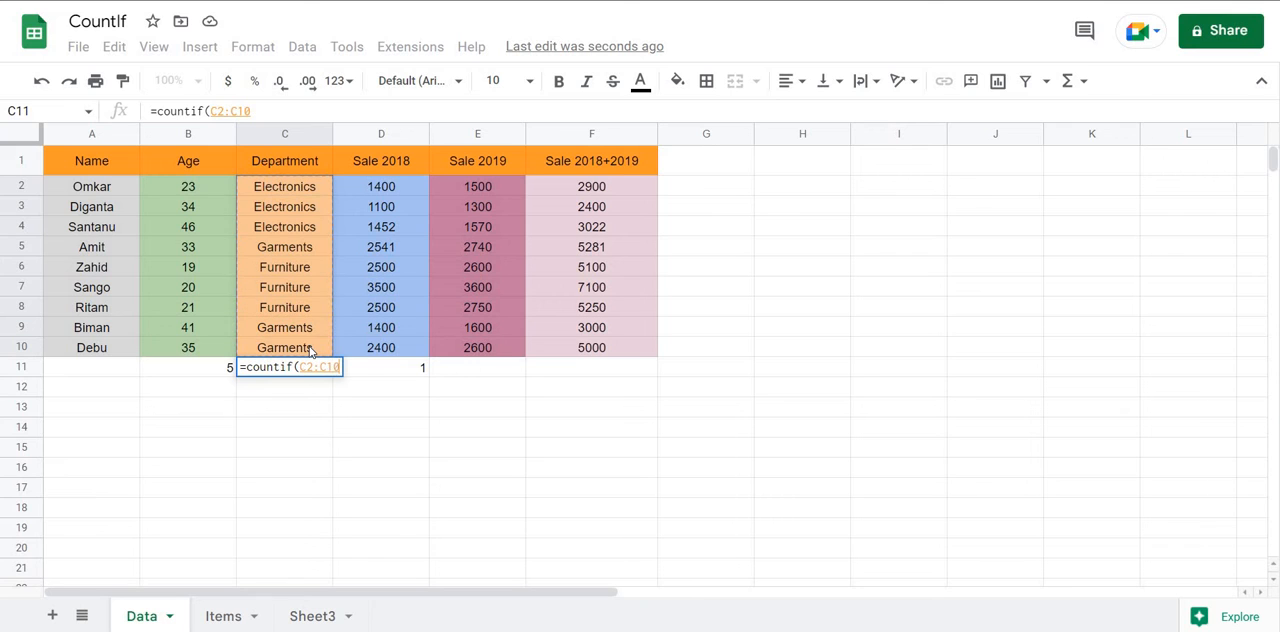
{"action": "type", "text": ",\"="}
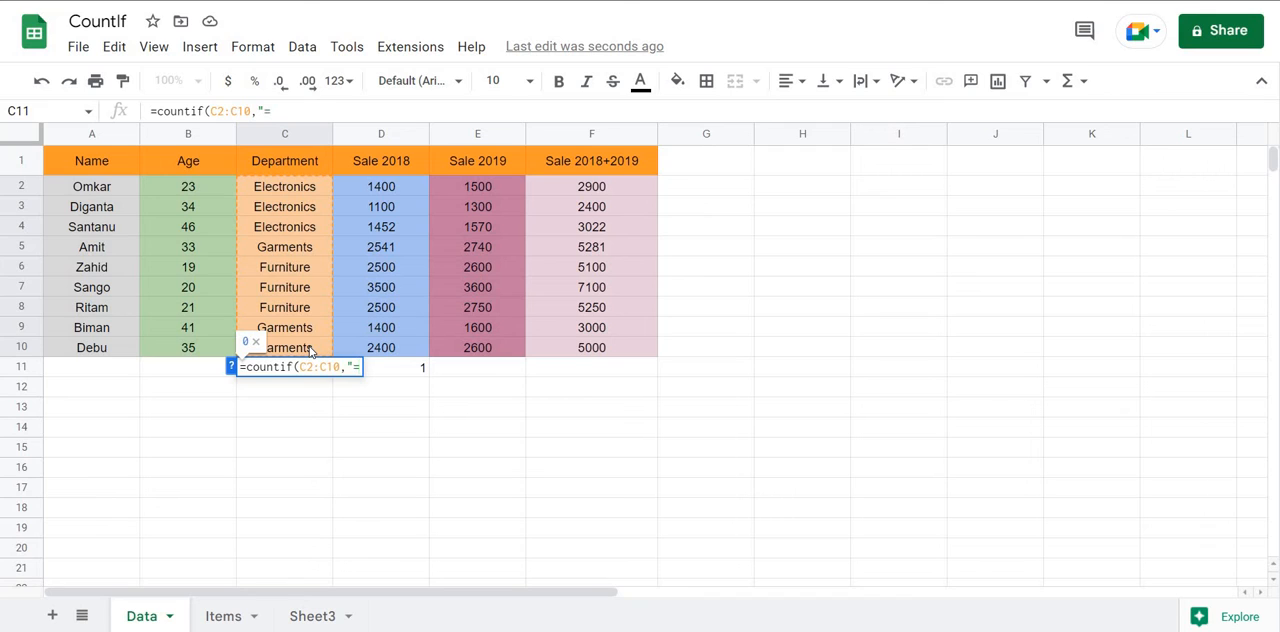
{"action": "type", "text": "Garments"}
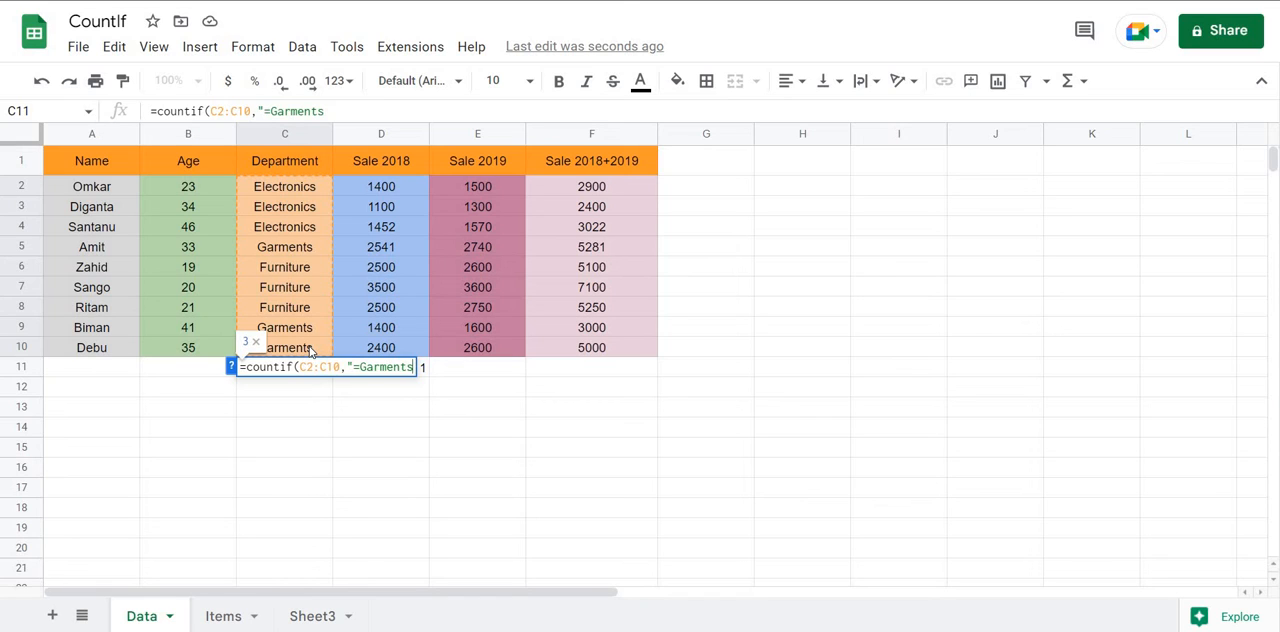
{"action": "type", "text": "\")"}
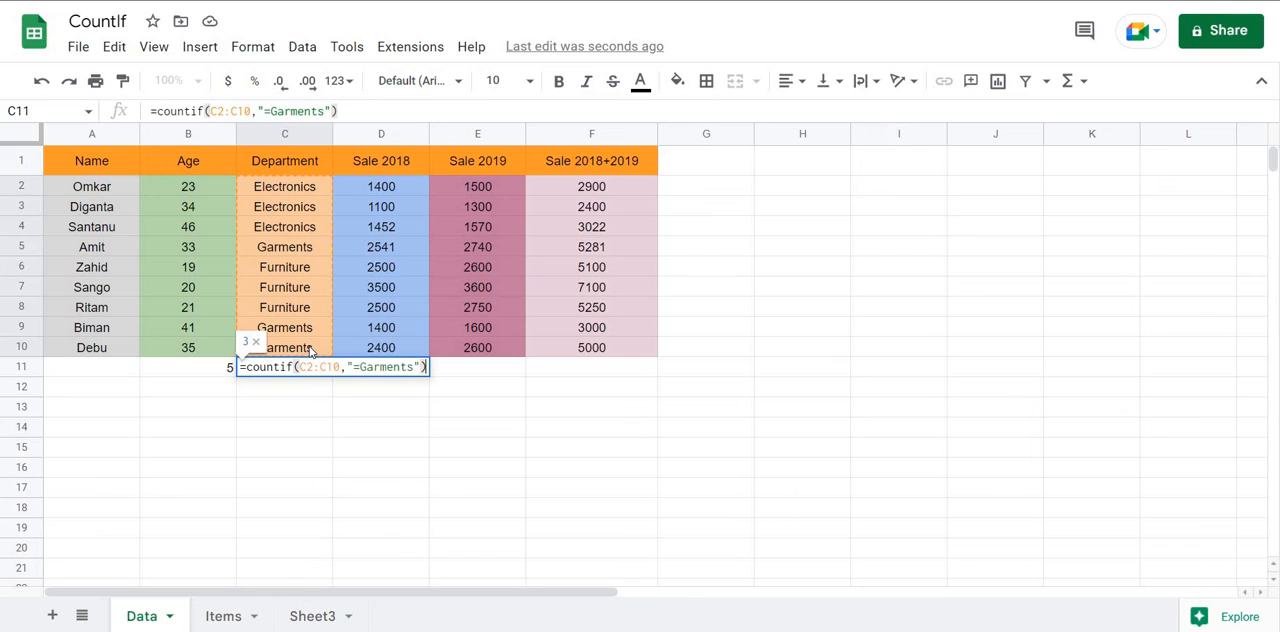
{"action": "key", "text": "Return"}
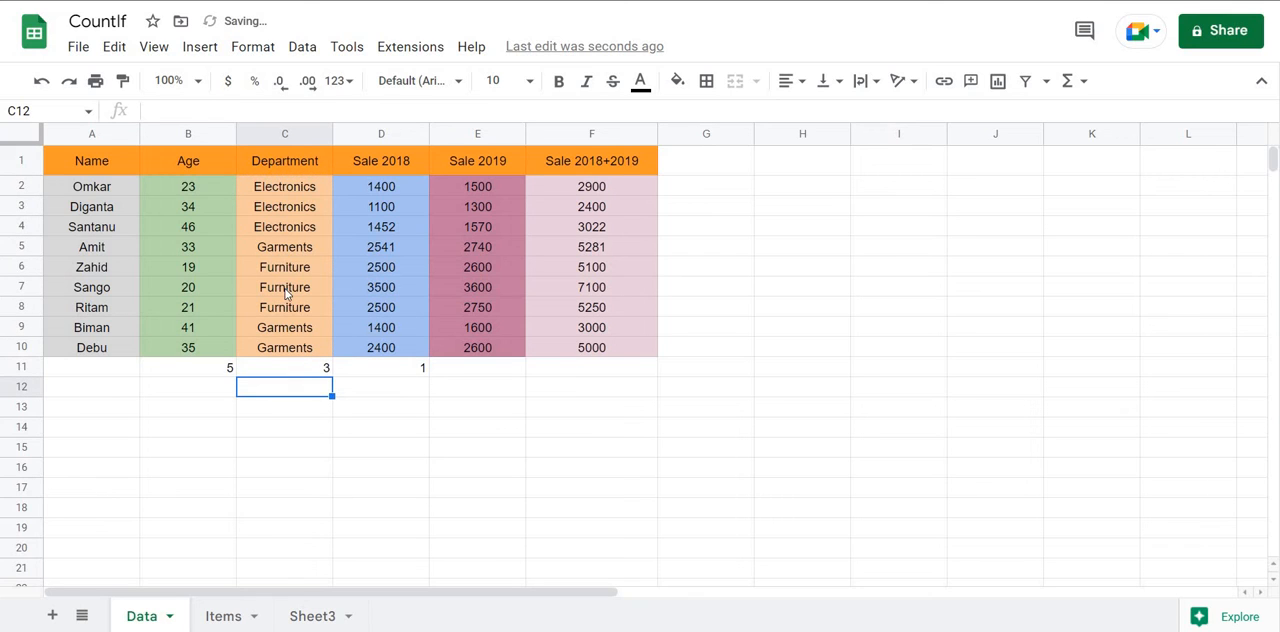
Check the Garments entries in the Department column against the count in C11.
{"action": "left_click", "coordinate": [285, 249]}
{"action": "left_click", "coordinate": [294, 328]}
{"action": "left_click", "coordinate": [298, 347]}
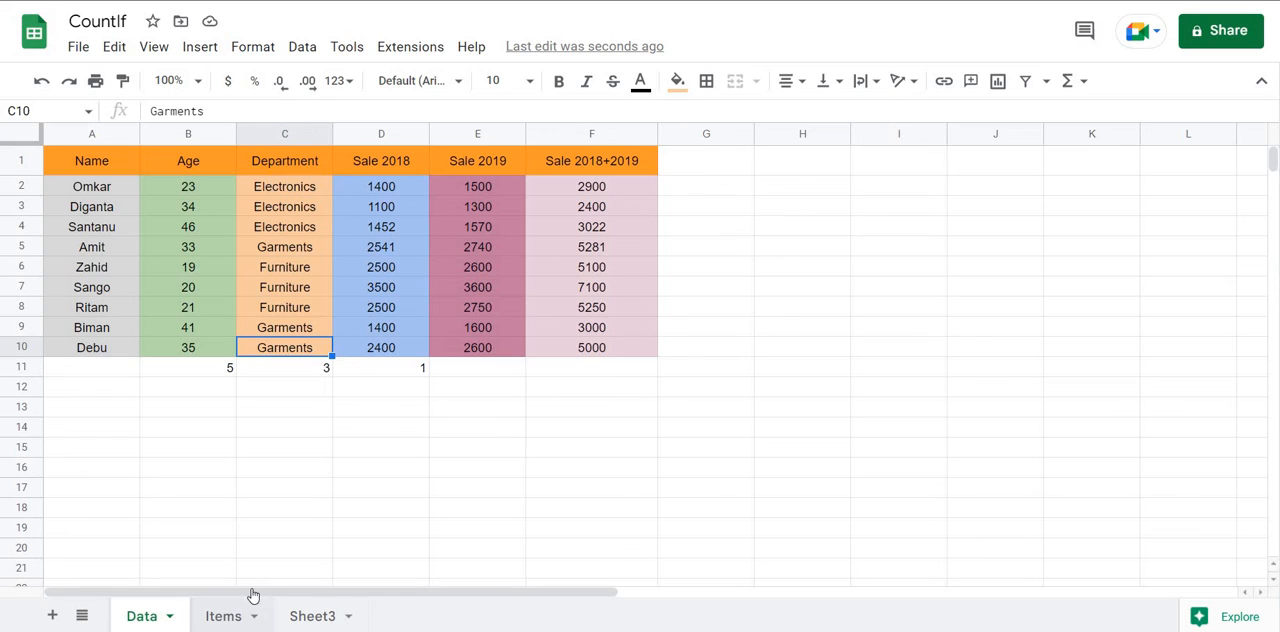
Examine the item entries in column D of the Items sheet and the category headings in row 1 of Sheet3.
{"action": "left_click", "coordinate": [223, 616]}
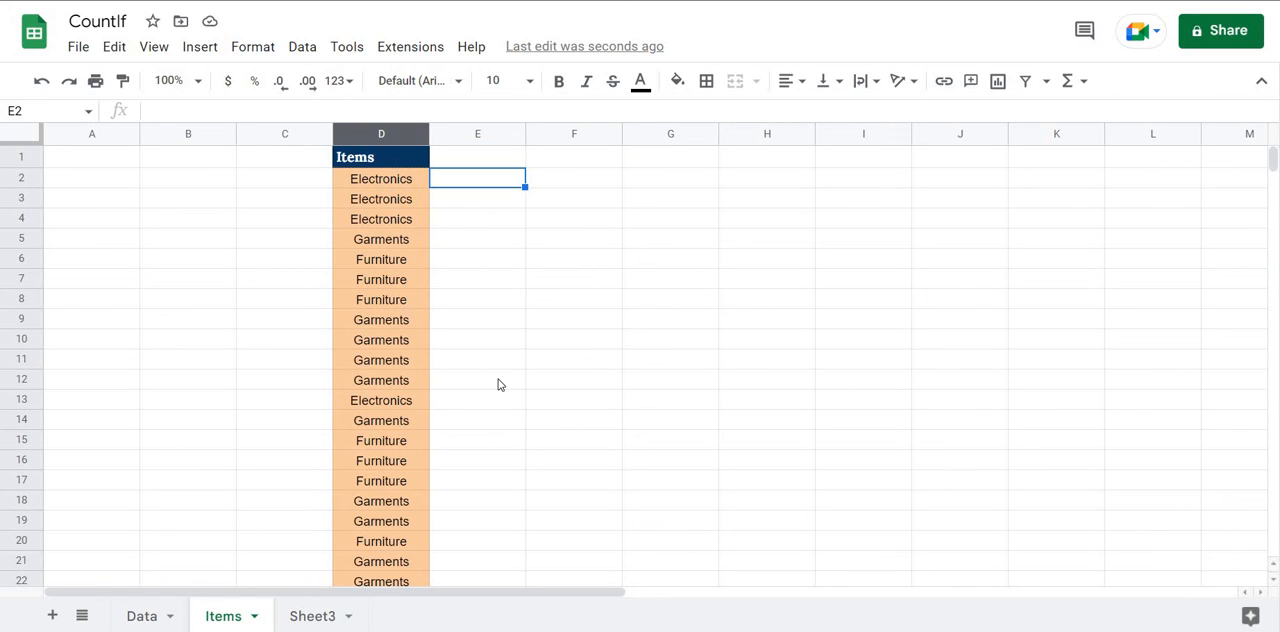
{"action": "scroll", "coordinate": [499, 384], "scroll_direction": "down", "scroll_amount": 6}
{"action": "scroll", "coordinate": [499, 384], "scroll_direction": "up", "scroll_amount": 6}
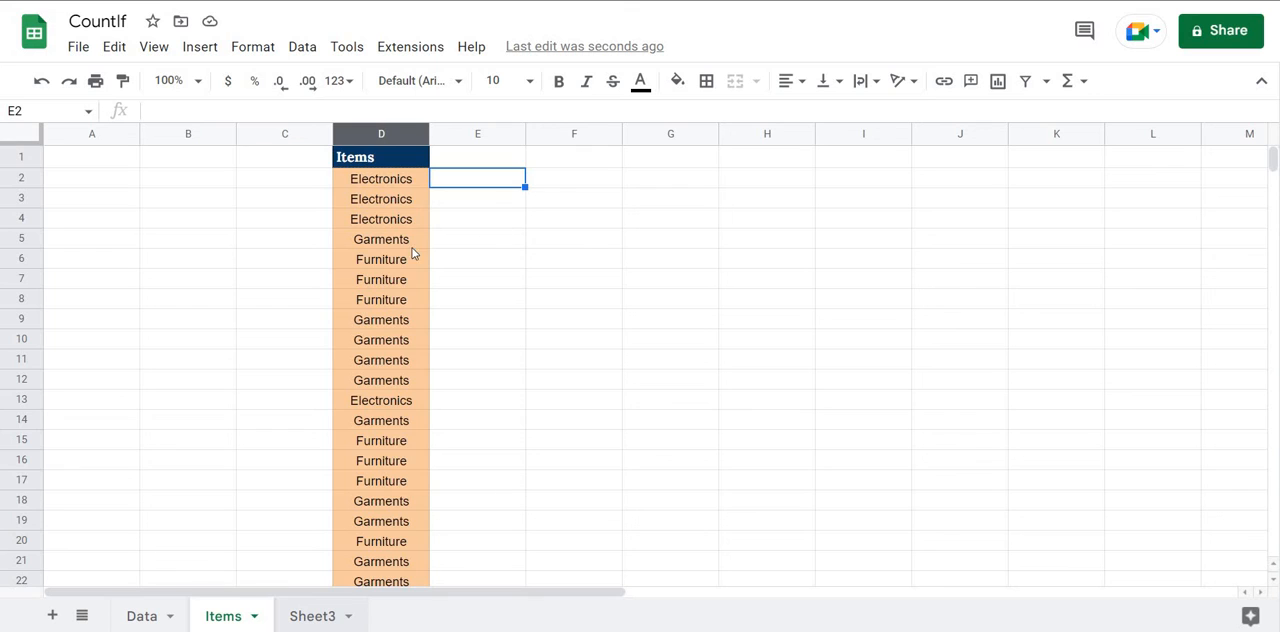
{"action": "key", "text": "ctrl+shift+Page_Down"}
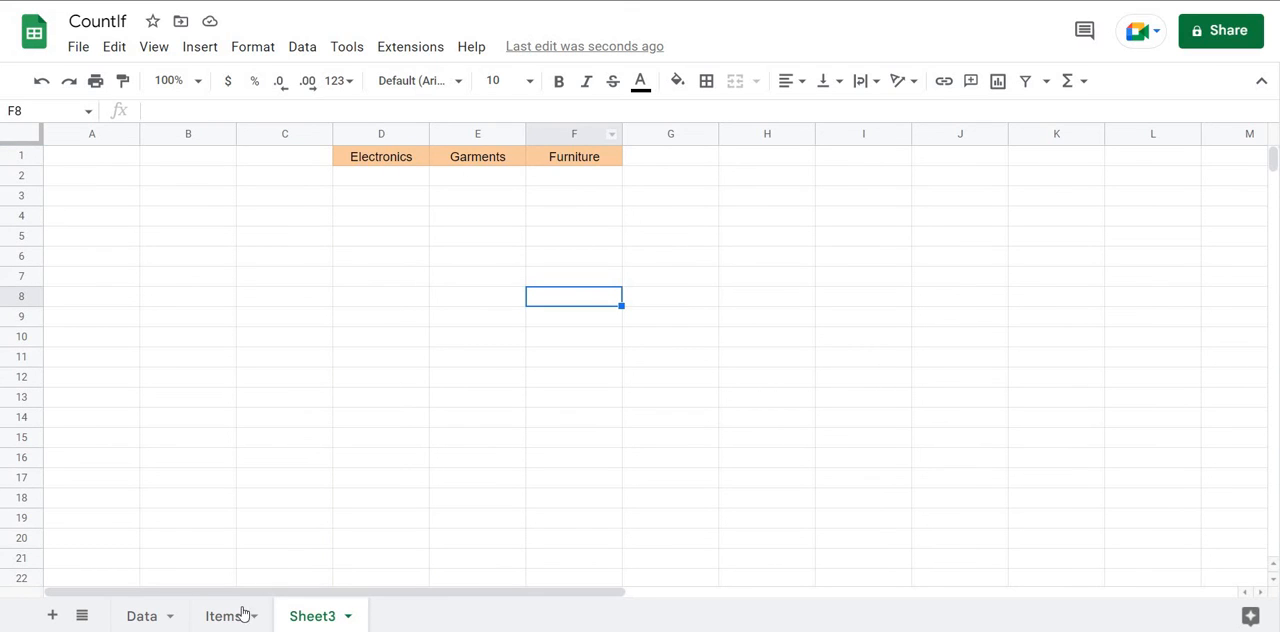
{"action": "key", "text": "ctrl+shift+Page_Up"}
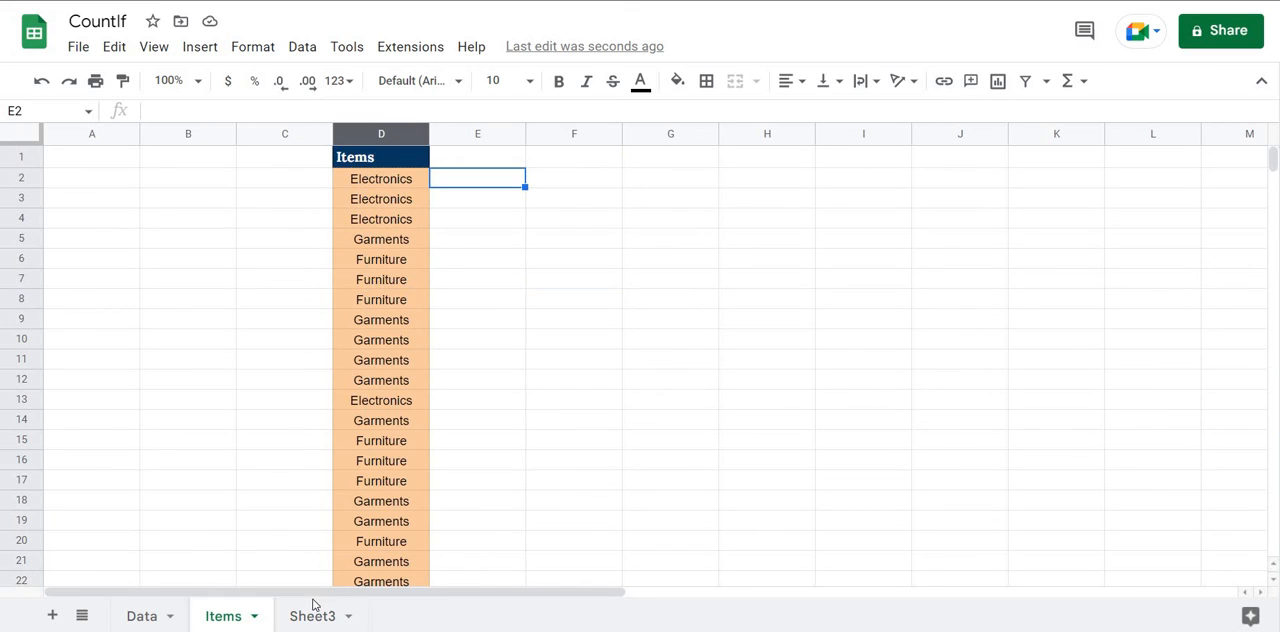
{"action": "scroll", "coordinate": [417, 290], "scroll_direction": "down", "scroll_amount": 4}
{"action": "scroll", "coordinate": [417, 290], "scroll_direction": "up", "scroll_amount": 4}
{"action": "key", "text": "ctrl+shift+Page_Down"}
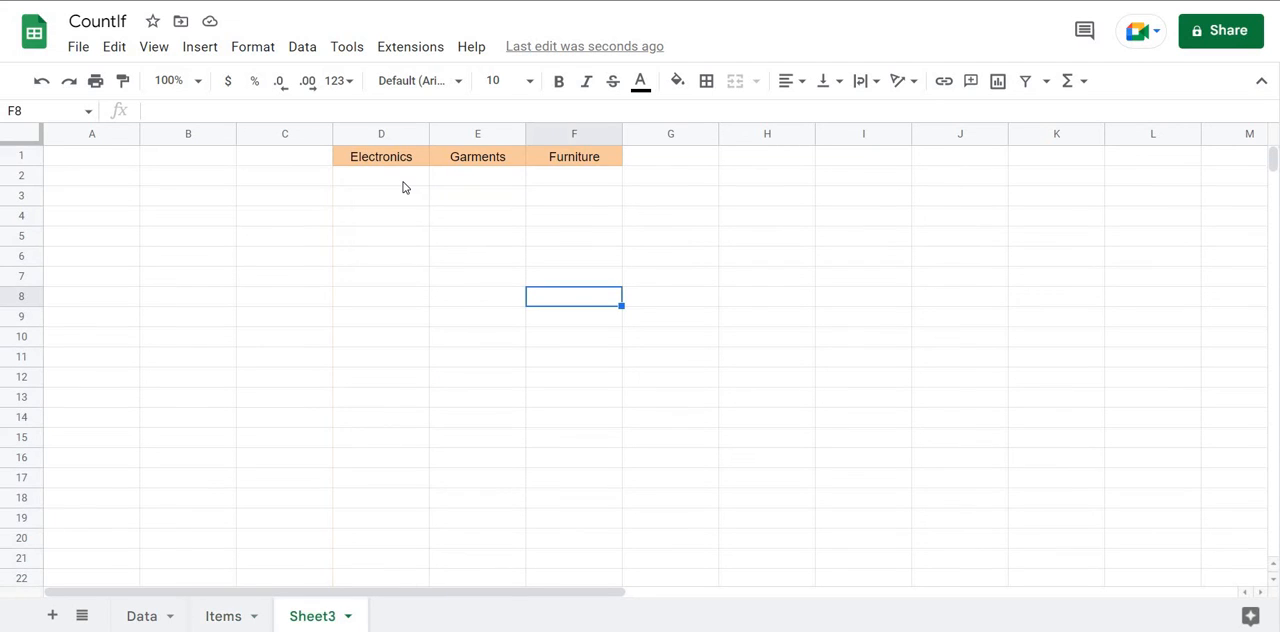
Begin a COUNTIF formula in cell D2 of Sheet3 with the absolute range Items!$D:$D as its first argument.
{"action": "left_click", "coordinate": [403, 185]}
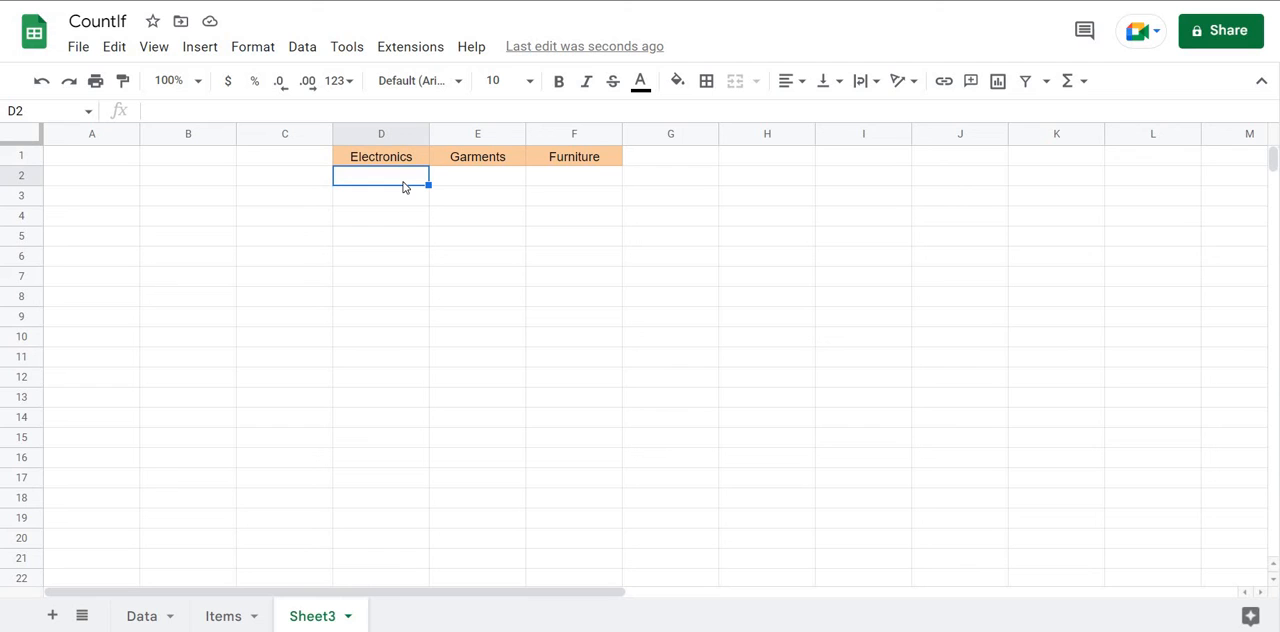
{"action": "type", "text": "="}
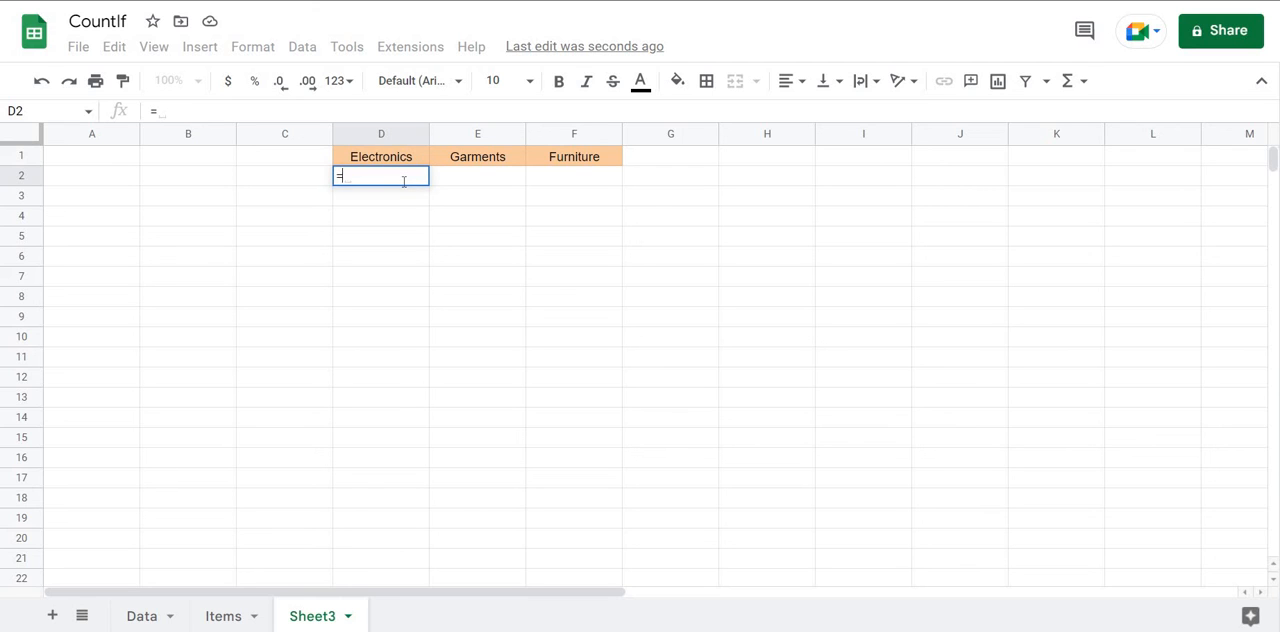
{"action": "type", "text": "countif("}
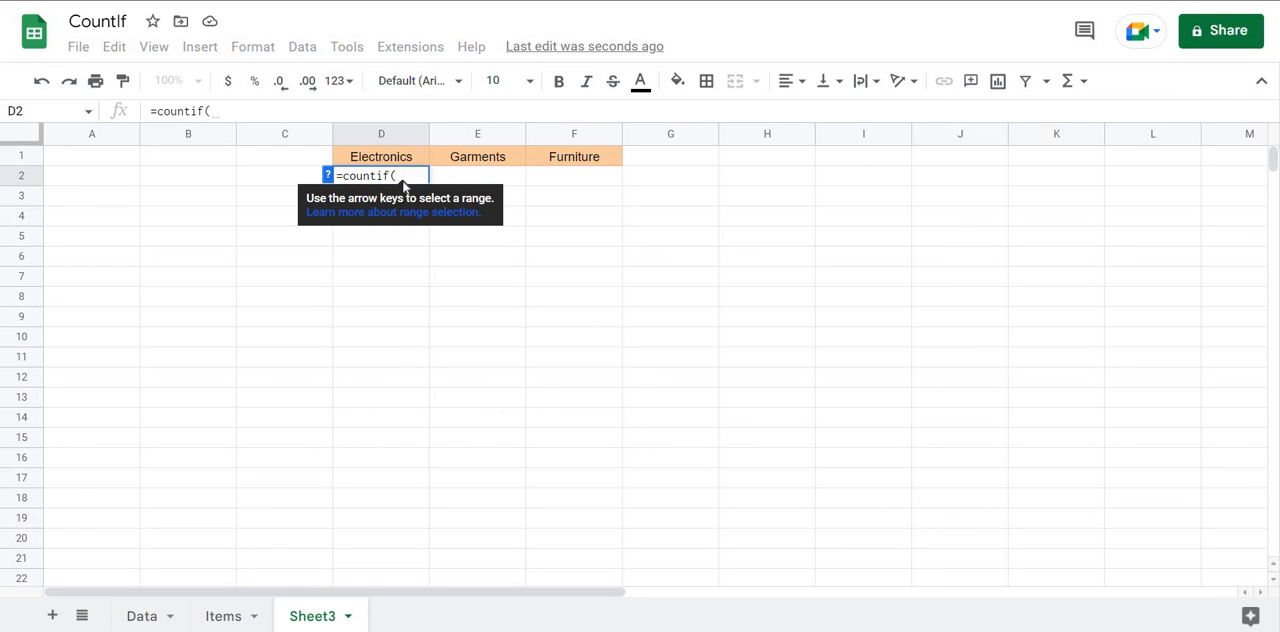
{"action": "left_click", "coordinate": [226, 616]}
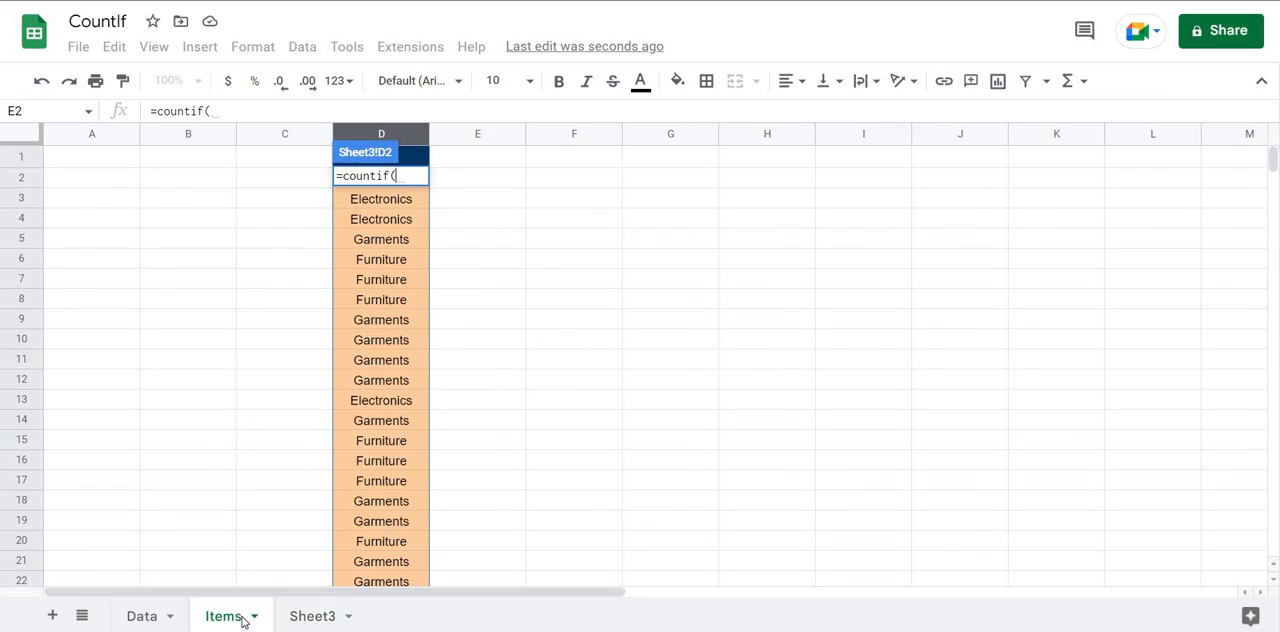
{"action": "left_click", "coordinate": [395, 139]}
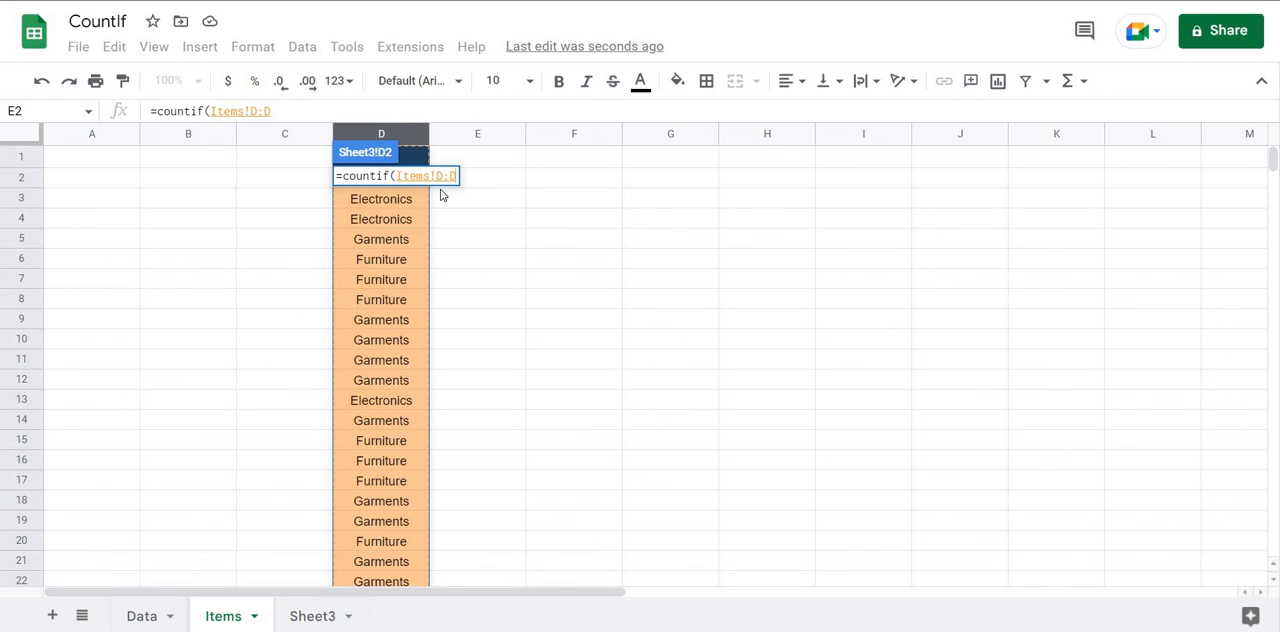
{"action": "key", "text": "F4"}
{"action": "type", "text": ","}
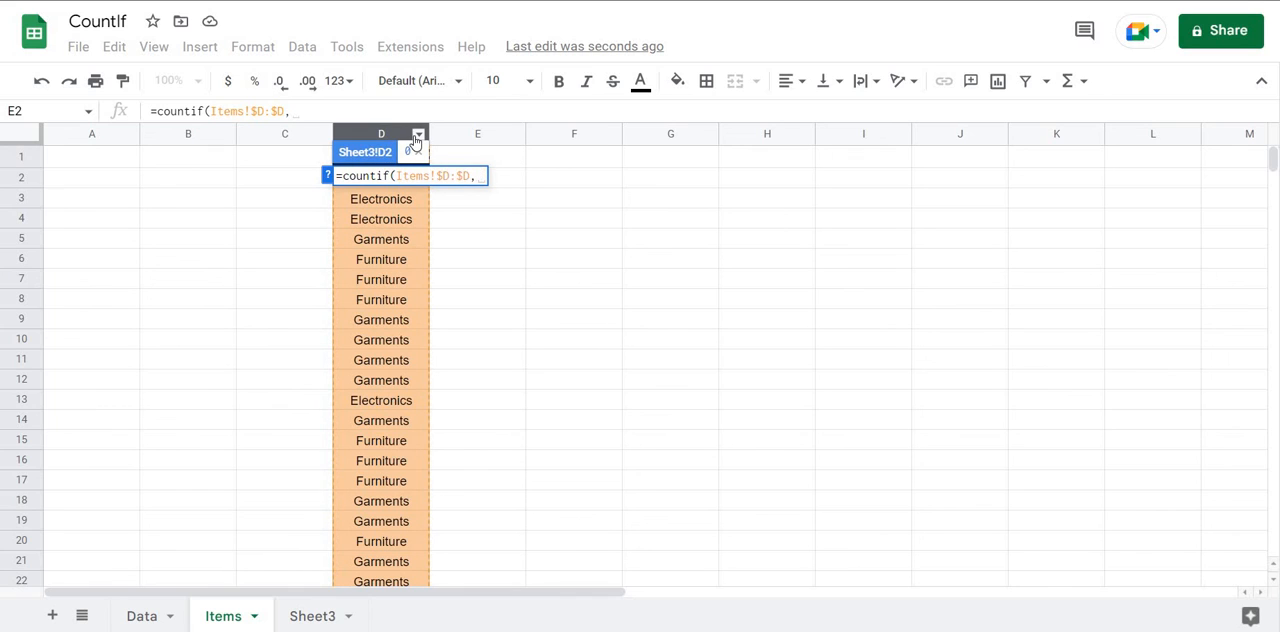
{"action": "type", "text": "\"="}
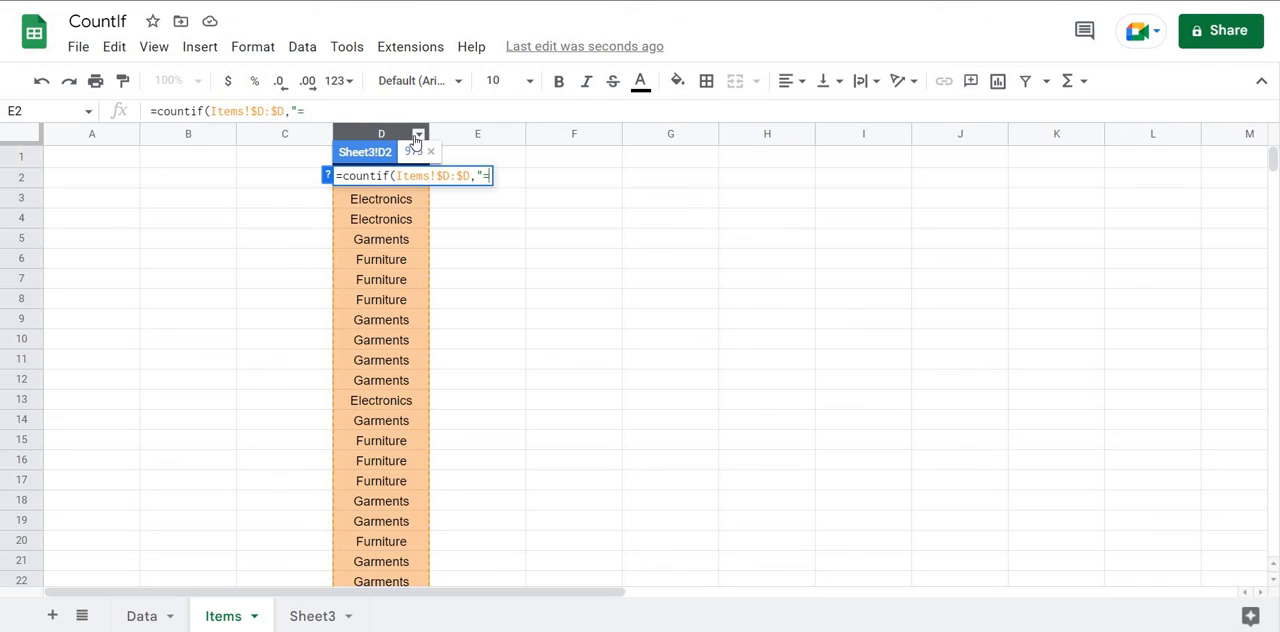
{"action": "type", "text": "\"&"}
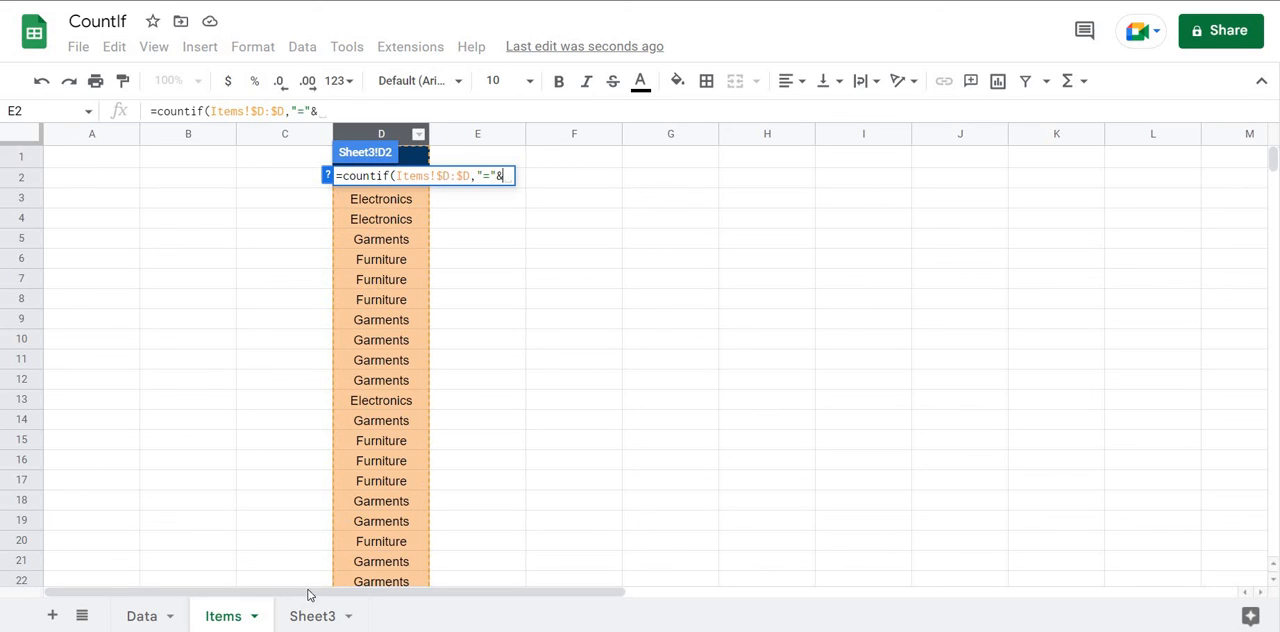
Complete the COUNTIF formula in D2 with the criterion "="&D1, referencing the Electronics heading on Sheet3.
{"action": "left_click", "coordinate": [328, 606]}
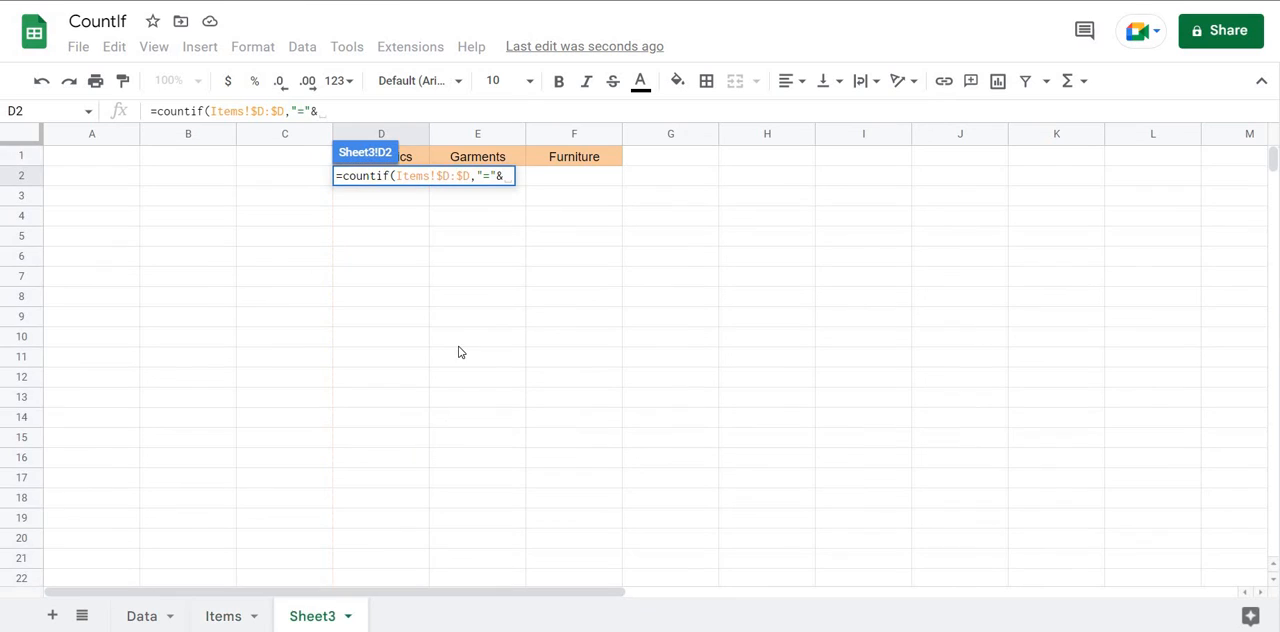
{"action": "left_click", "coordinate": [418, 162]}
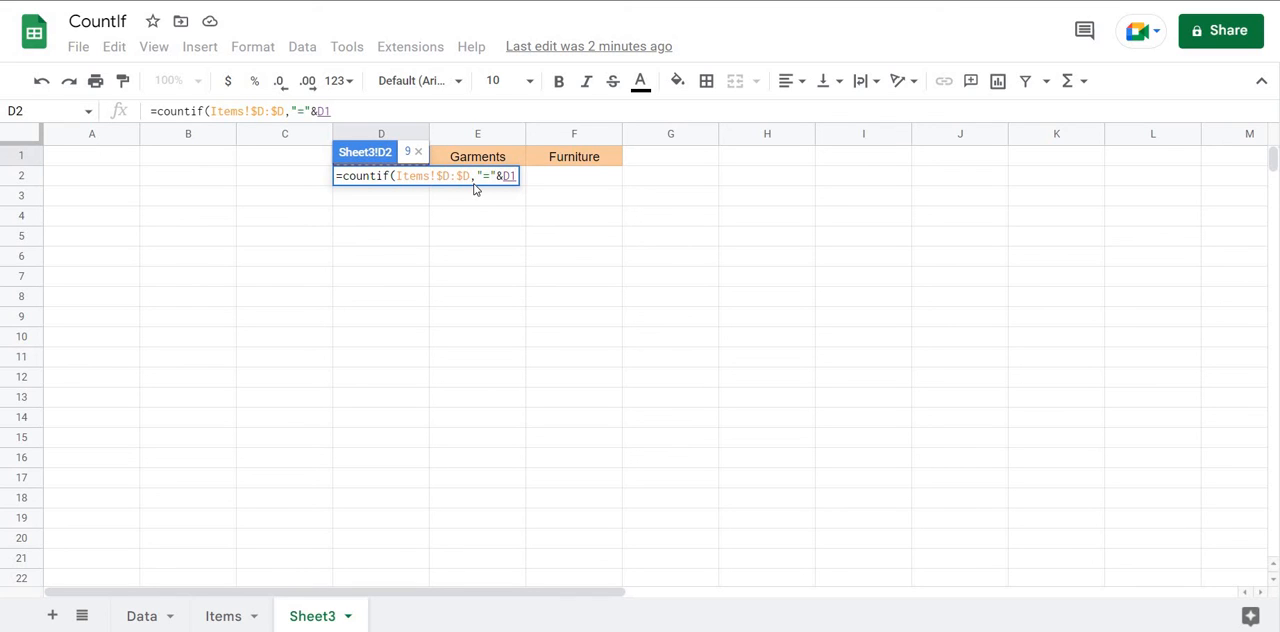
{"action": "type", "text": ")"}
{"action": "key", "text": "Return"}
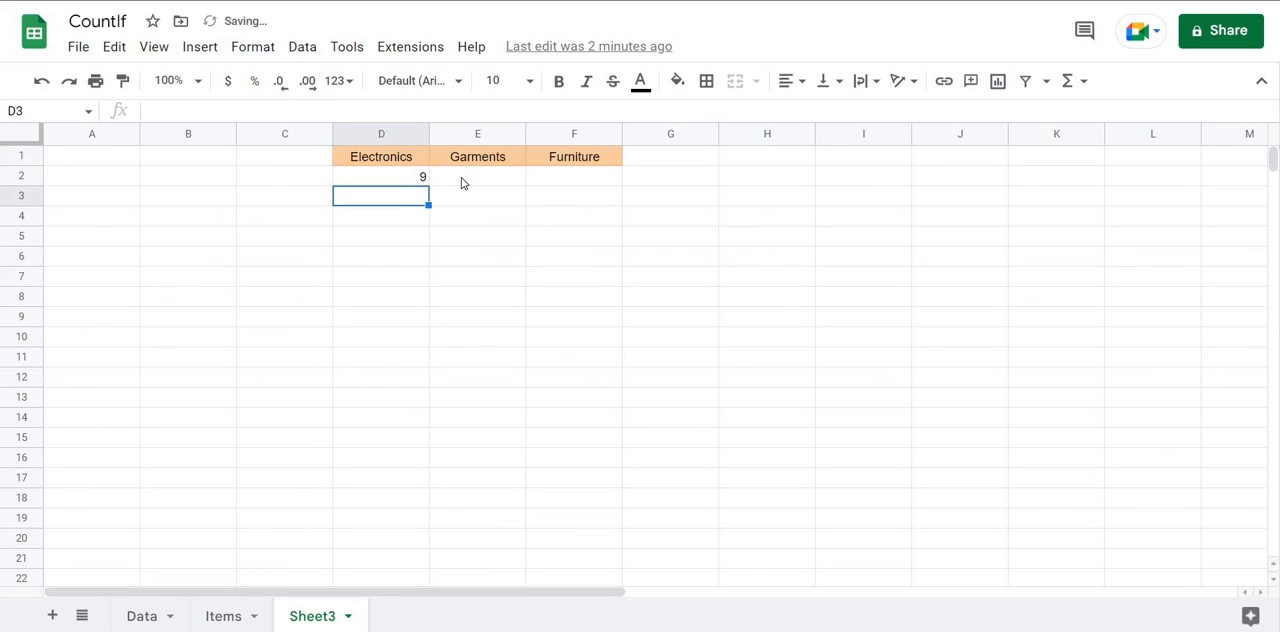
Fill the COUNTIF formula from D2 across to F2 and check the formulas under Garments and Furniture.
{"action": "left_click", "coordinate": [421, 180]}
{"action": "left_click_drag", "start_coordinate": [428, 185], "coordinate": [574, 183]}
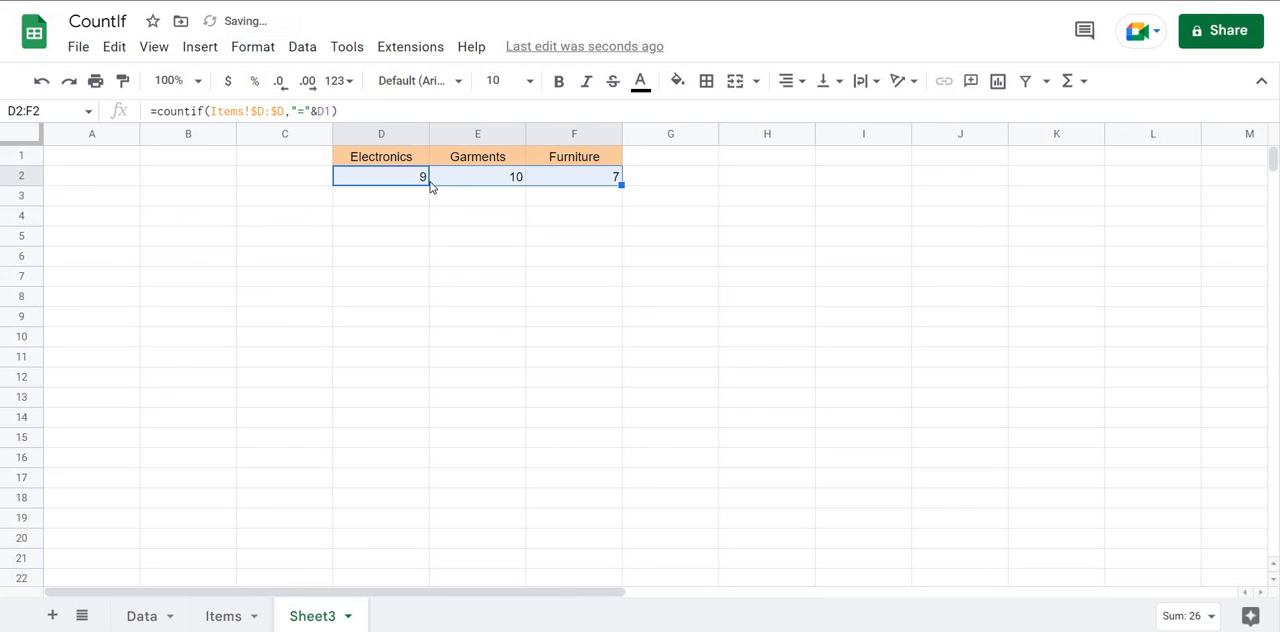
{"action": "left_click", "coordinate": [425, 178]}
{"action": "left_click", "coordinate": [494, 183]}
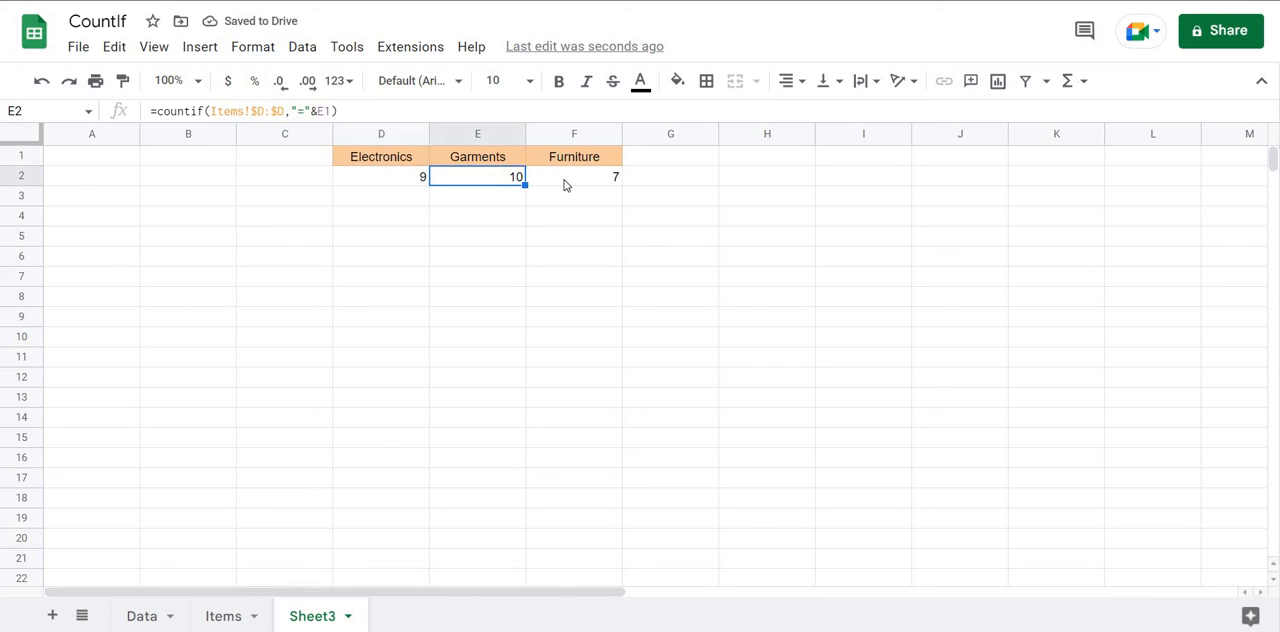
{"action": "left_click", "coordinate": [567, 183]}
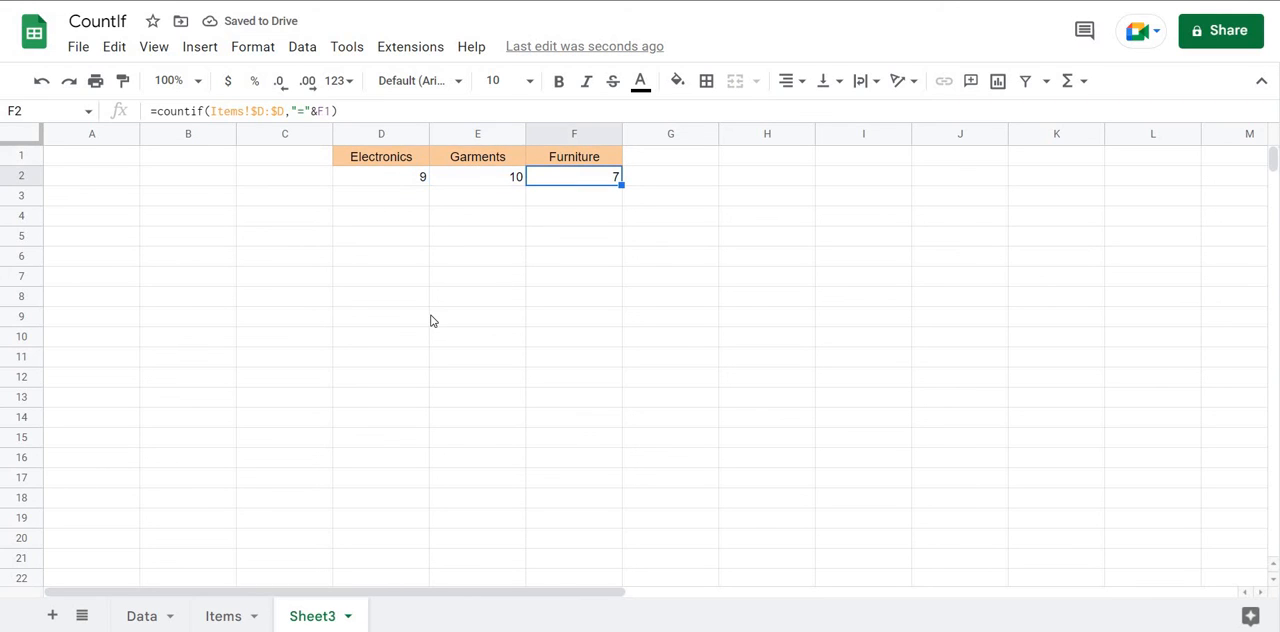